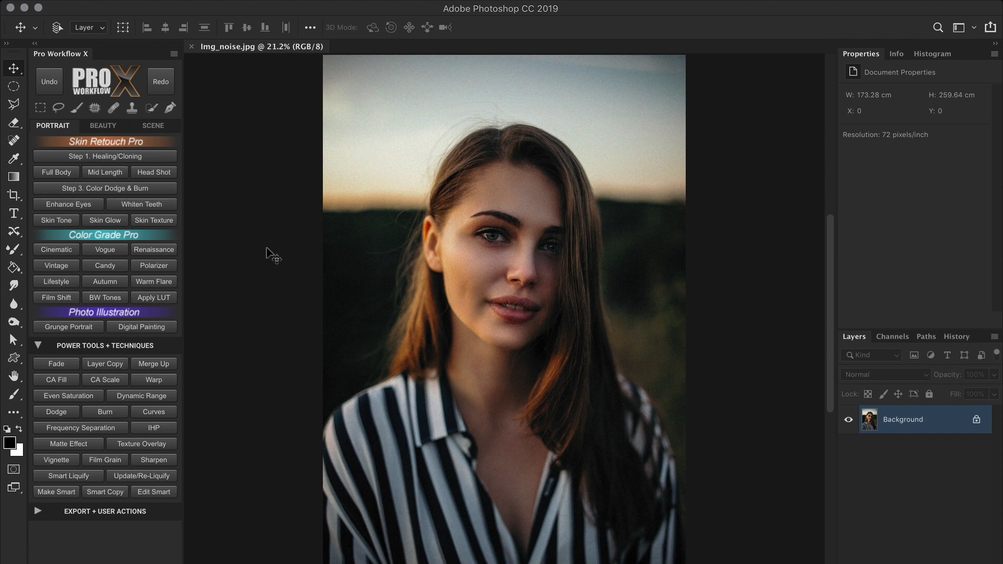
Duplicate the portrait into a new document and convert the copy to Lab Color.
left_click(166, 345)
left_click(72, 382)
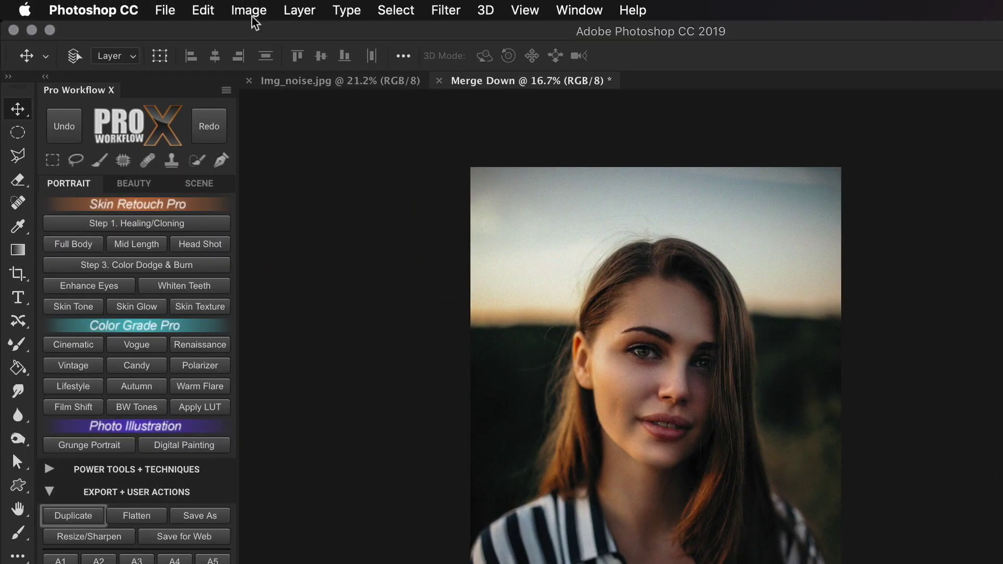
left_click(193, 0)
mouse_move(213, 12)
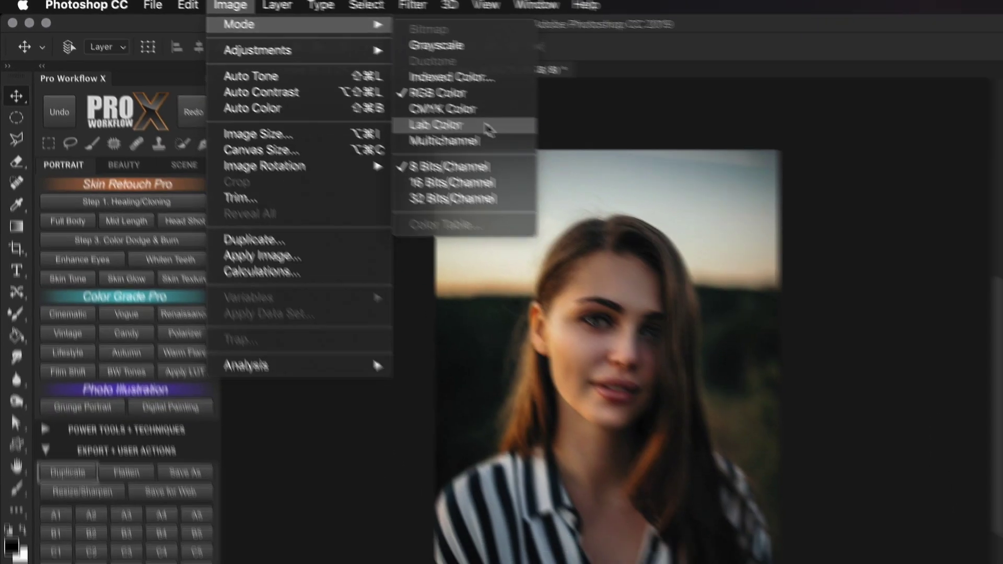
left_click(486, 140)
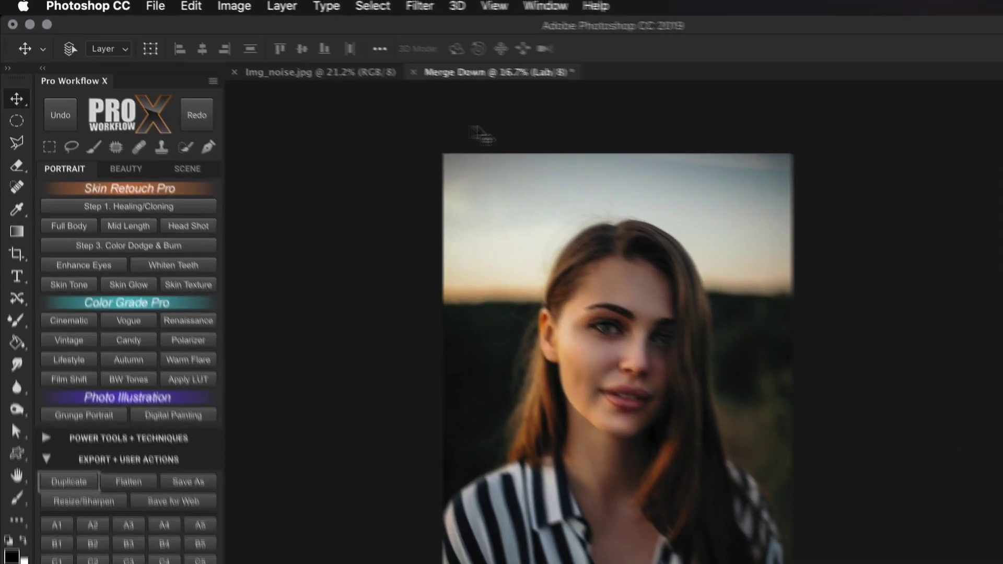
Show the Channels panel and return to the Lab copy of the portrait.
left_click(194, 0)
mouse_move(252, 29)
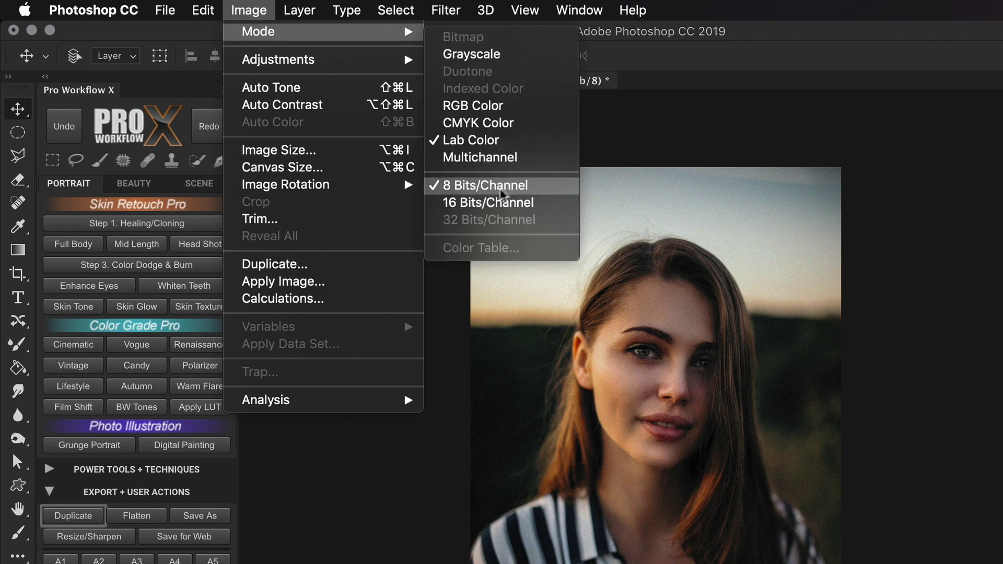
left_click(538, 185)
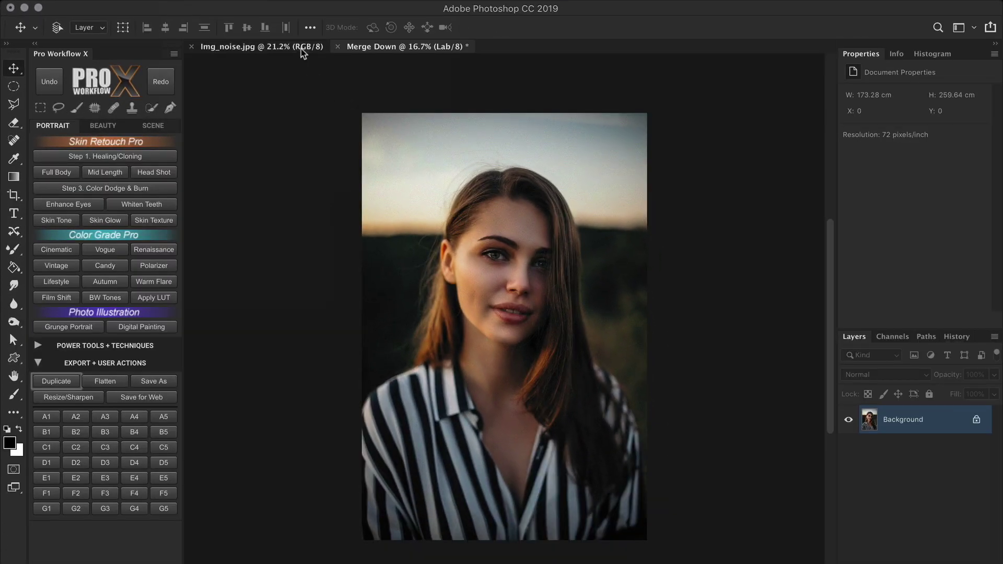
left_click(387, 83)
left_click(893, 337)
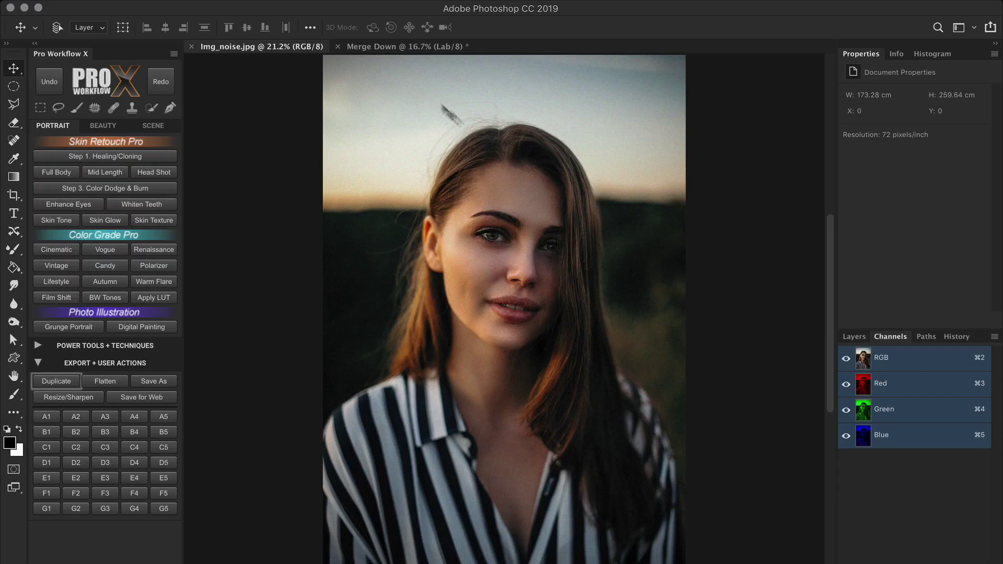
left_click(402, 47)
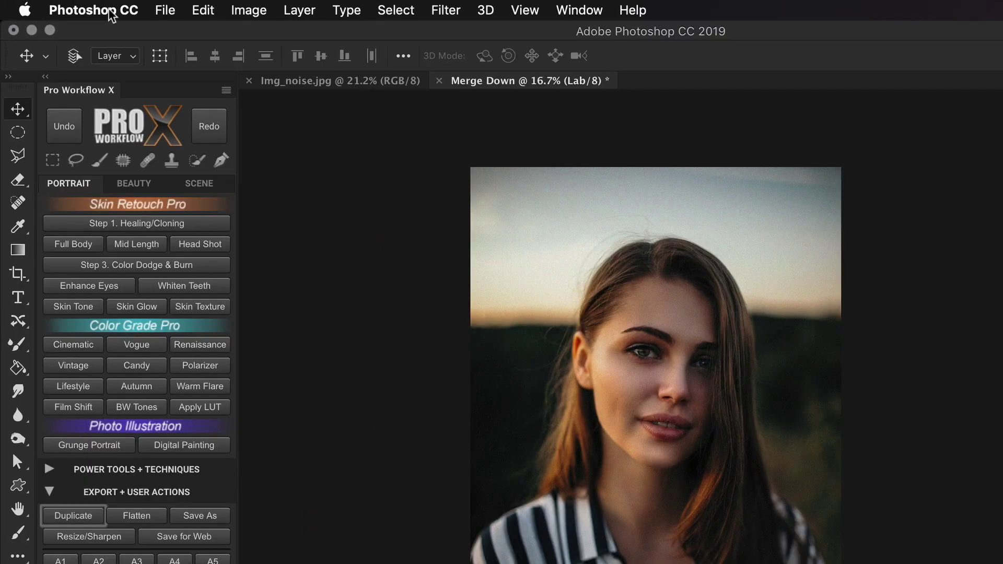
left_click(93, 10)
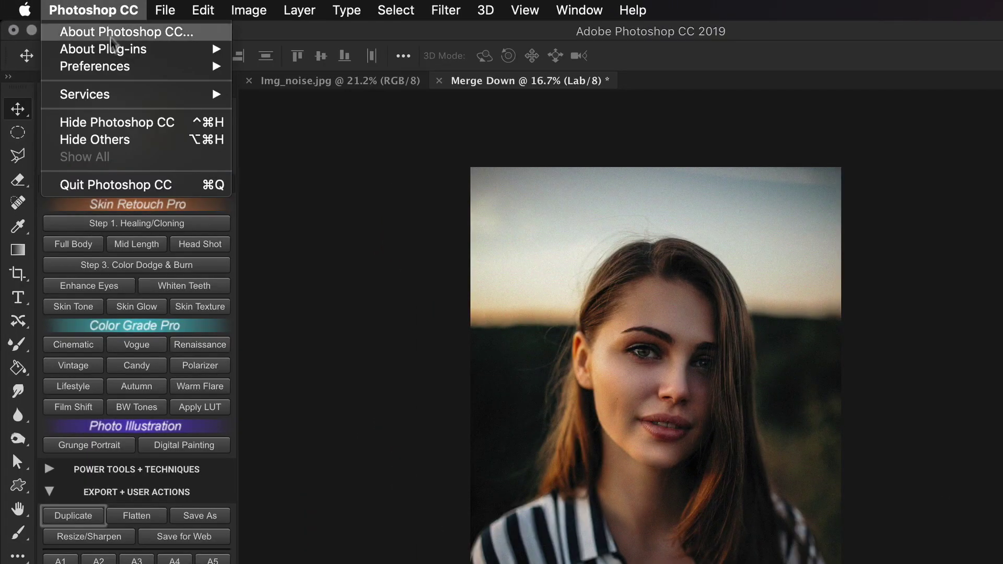
Apply the Interface preferences, then view only the Lightness channel, zoomed in.
mouse_move(118, 66)
left_click(279, 94)
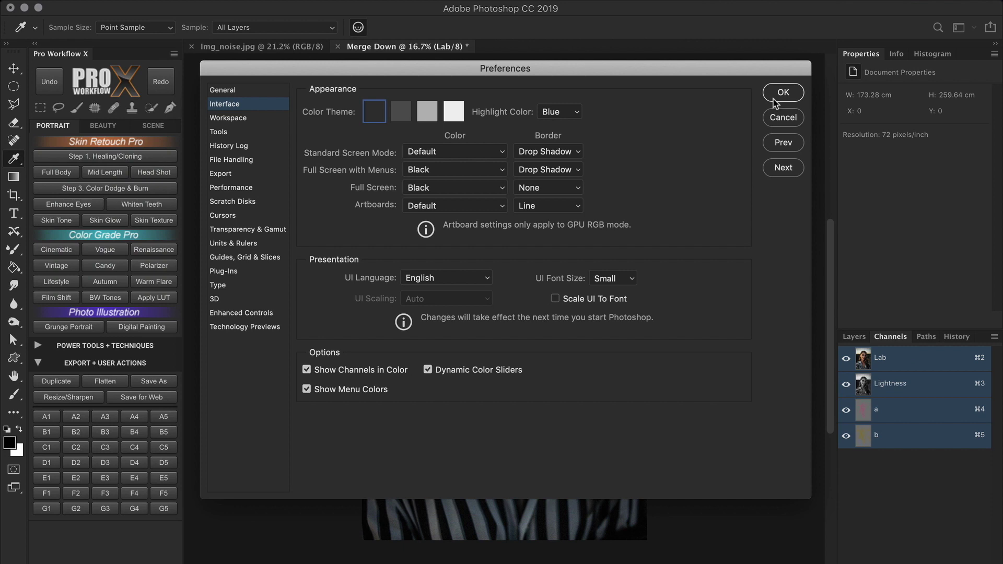
left_click(778, 95)
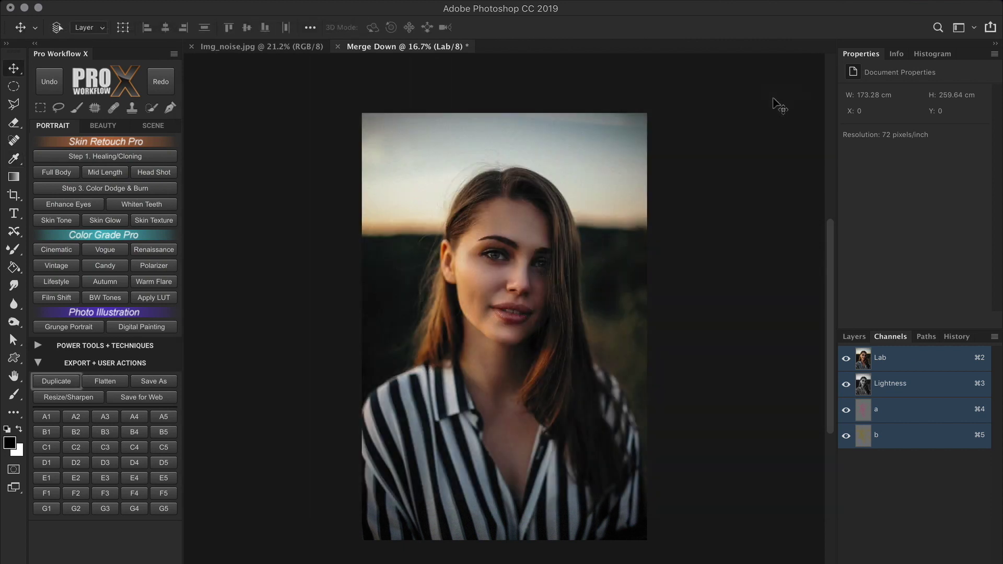
left_click(914, 386)
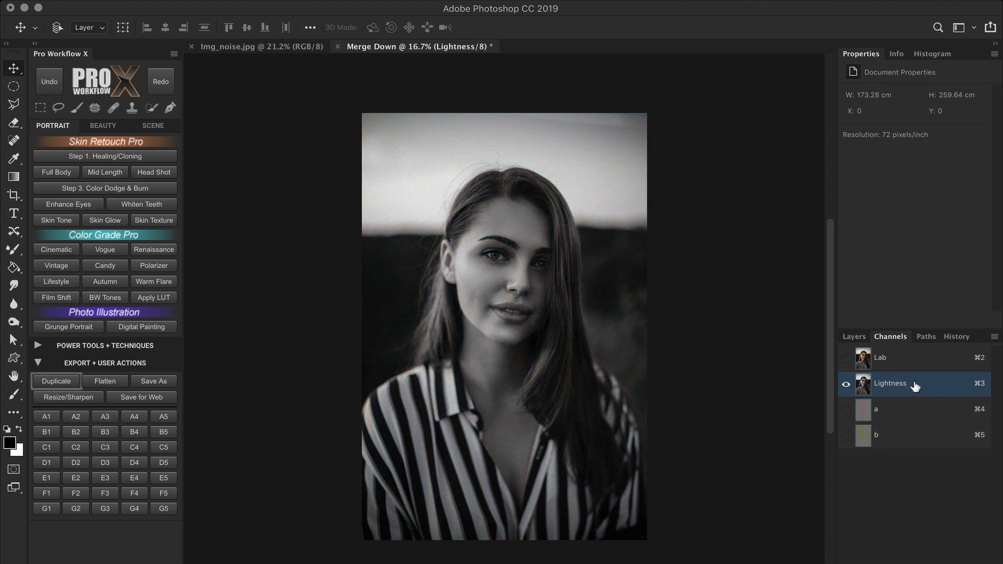
key("super+equal")
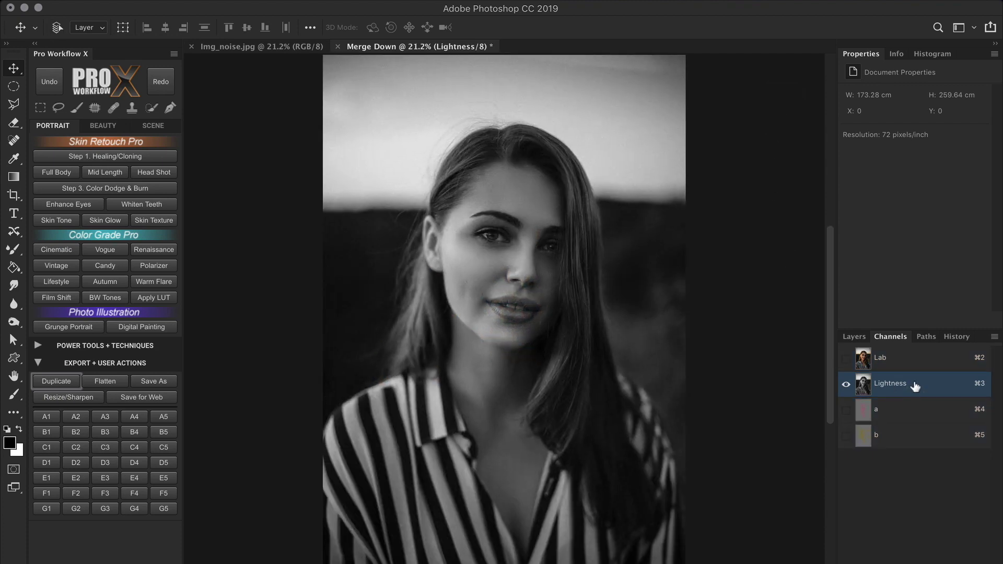
Preview and cancel a quick mask of the lightest tones, then return to the Lightness channel.
left_click(261, 47)
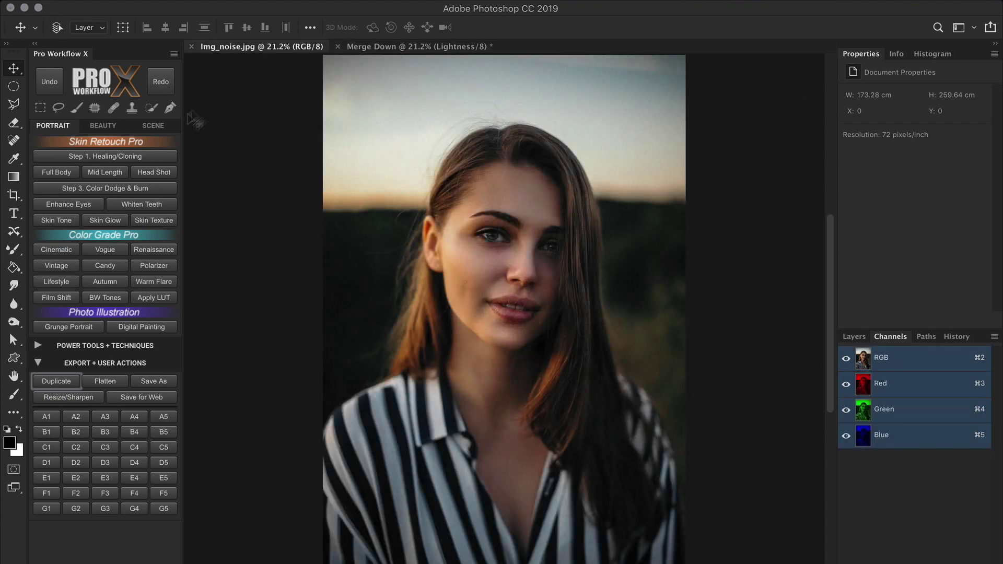
left_click(162, 127)
left_click(71, 178)
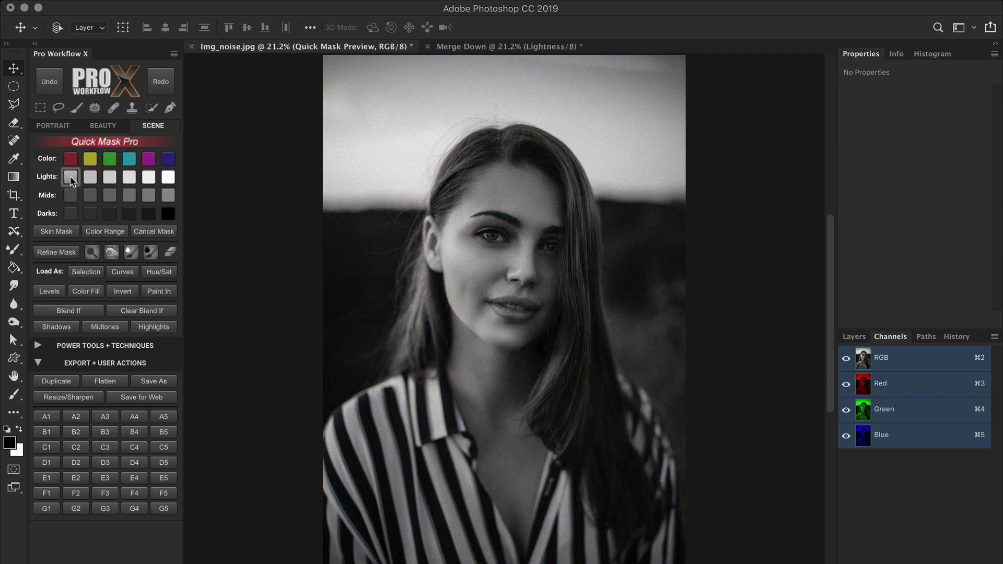
left_click(165, 232)
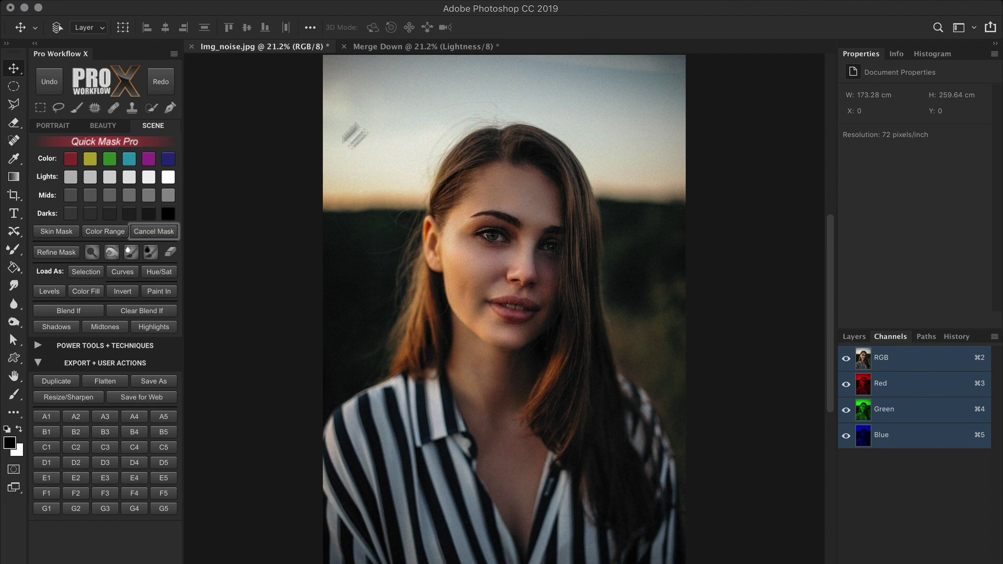
left_click(393, 46)
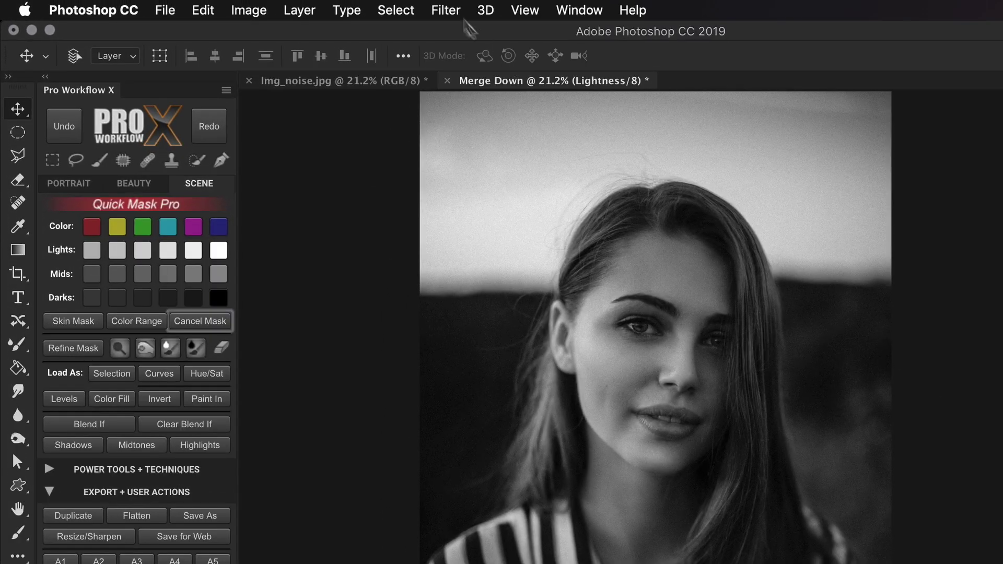
Apply Glowing Edges to the Lightness channel with Width 4, Edge Brightness 3 and Smoothness 15.
left_click(344, 1)
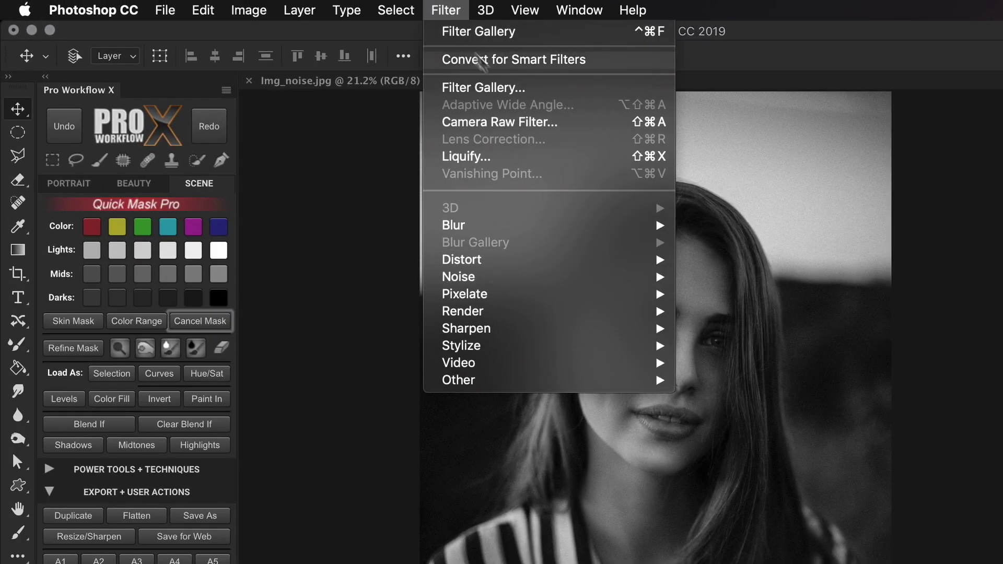
left_click(546, 87)
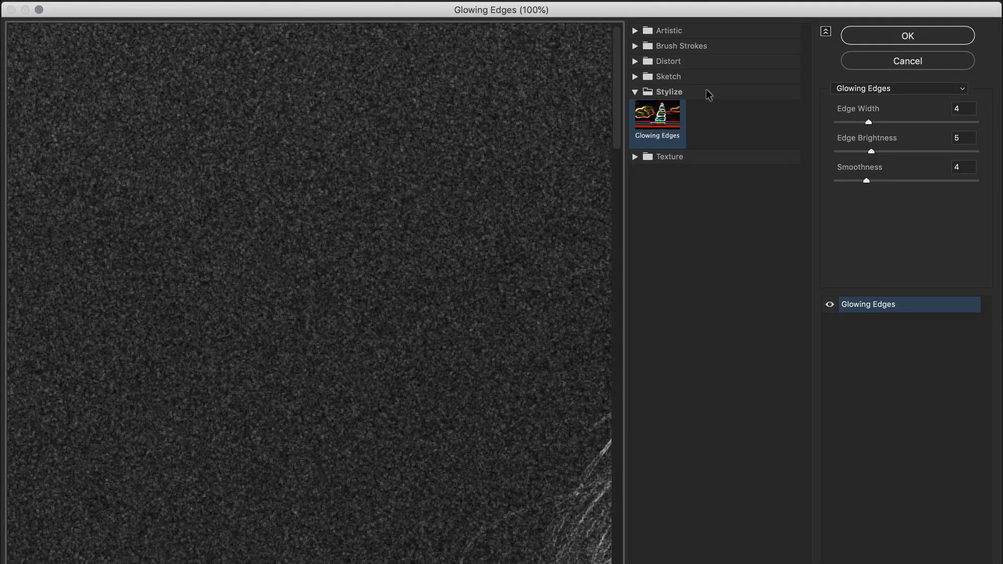
left_click(705, 92)
left_click(705, 92)
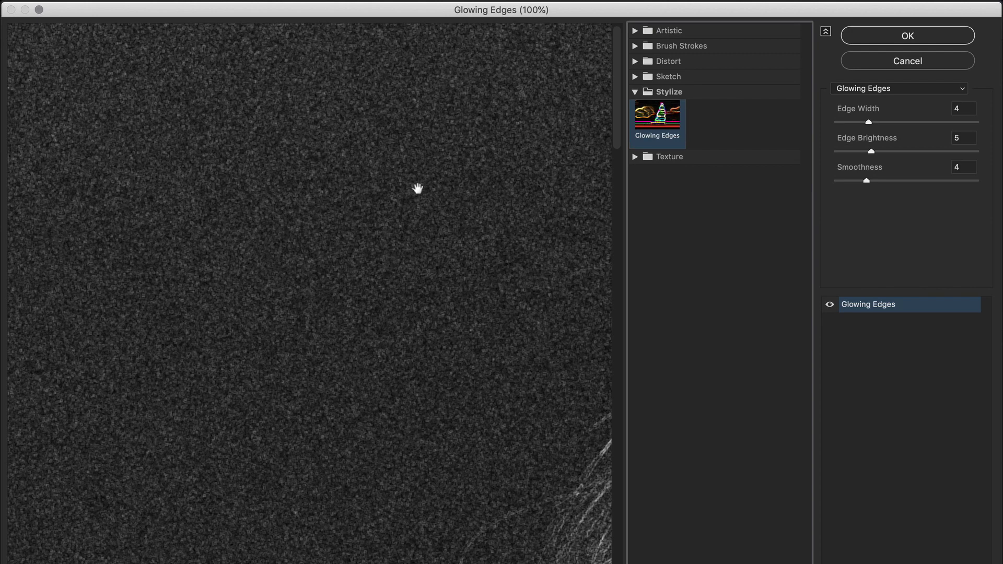
key("super+0")
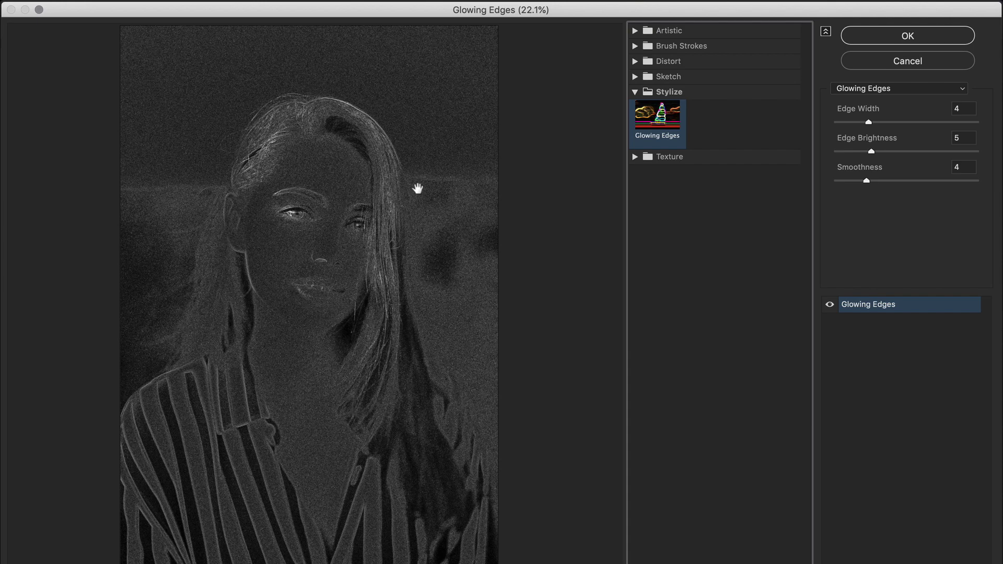
left_click_drag(866, 181, 998, 180)
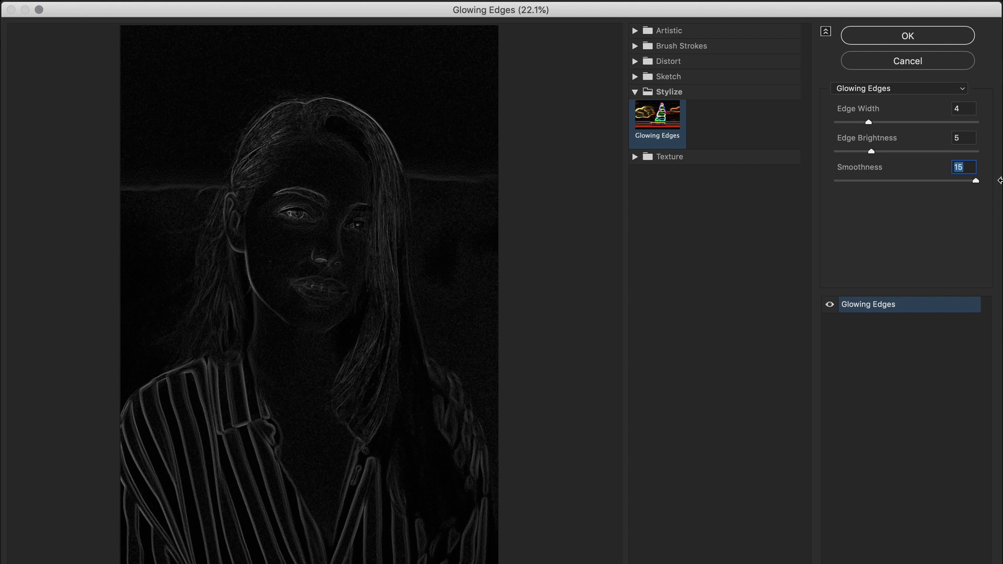
mouse_move(867, 122)
left_mouse_down()
mouse_move(840, 123)
mouse_move(865, 127)
left_mouse_up()
mouse_move(870, 151)
left_mouse_down()
mouse_move(844, 152)
mouse_move(857, 154)
left_mouse_up()
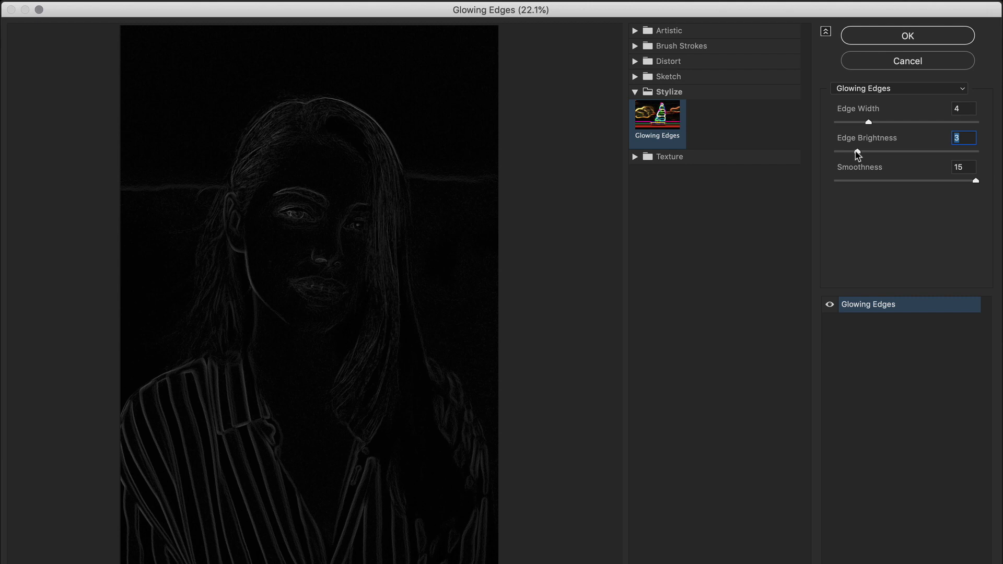
left_click(917, 37)
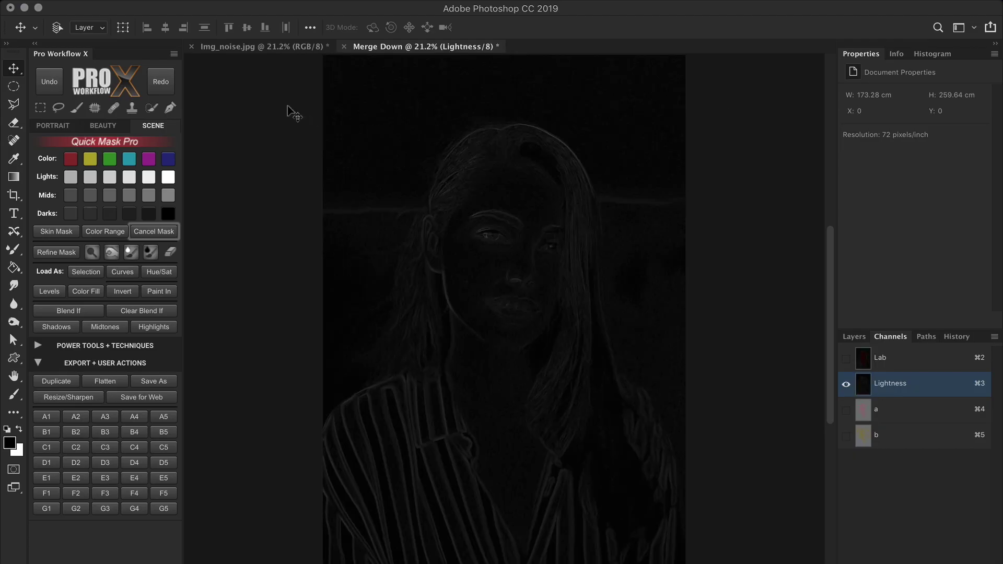
Apply legacy Brightness/Contrast with Contrast 80 and Brightness -3 to the edge image.
left_click(251, 11)
mouse_move(288, 61)
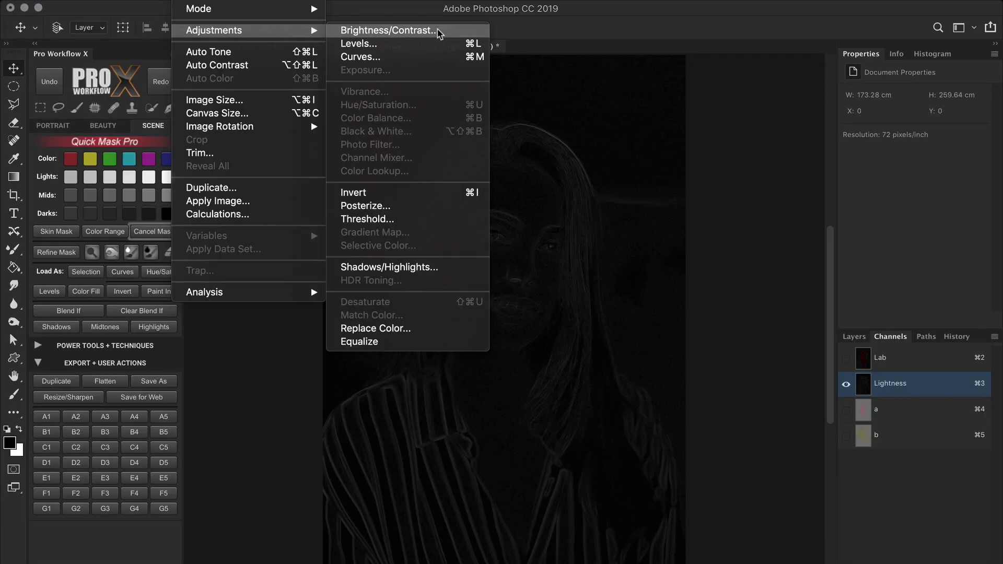
left_click(570, 59)
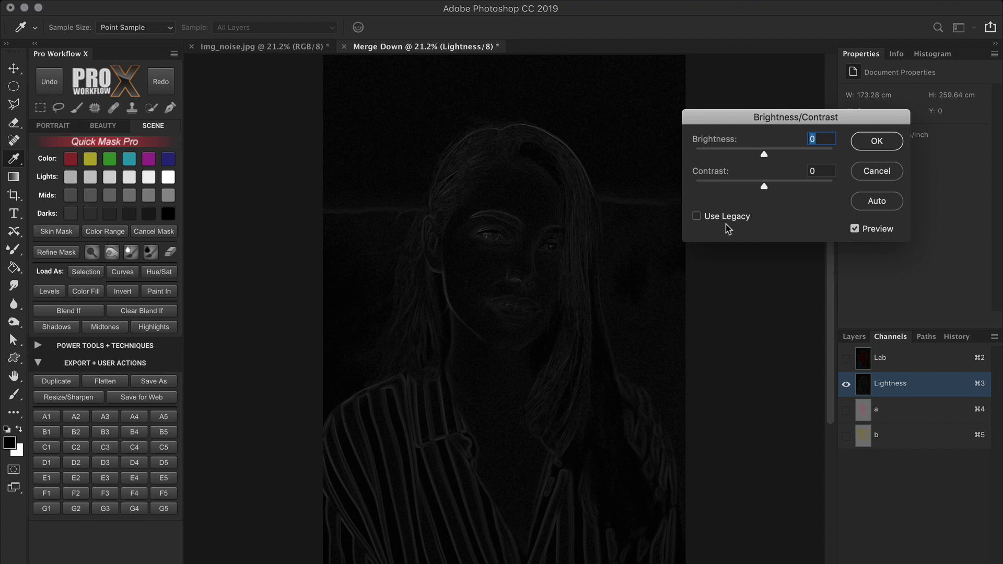
left_click(697, 217)
left_click_drag(763, 186, 818, 184)
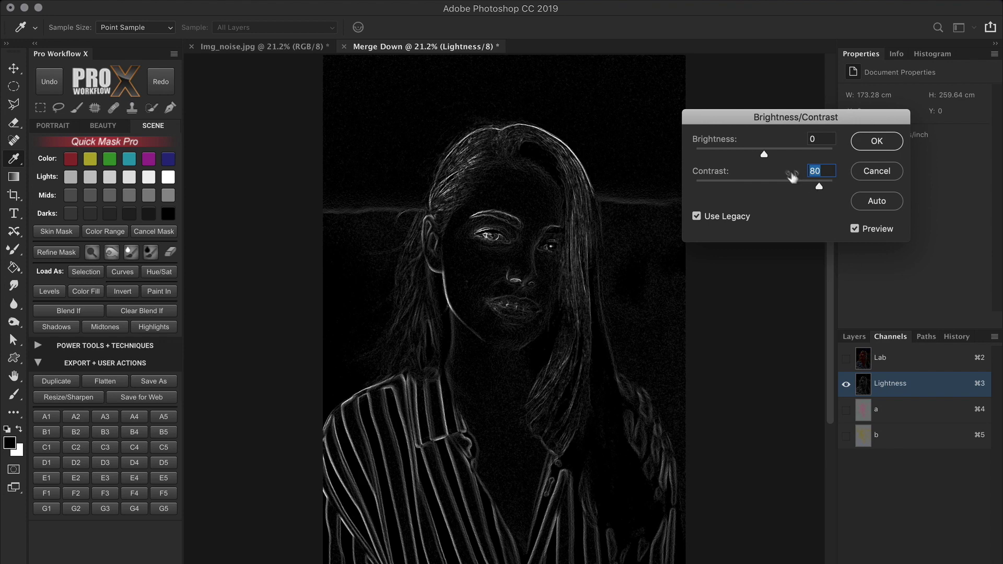
left_click_drag(764, 155, 763, 156)
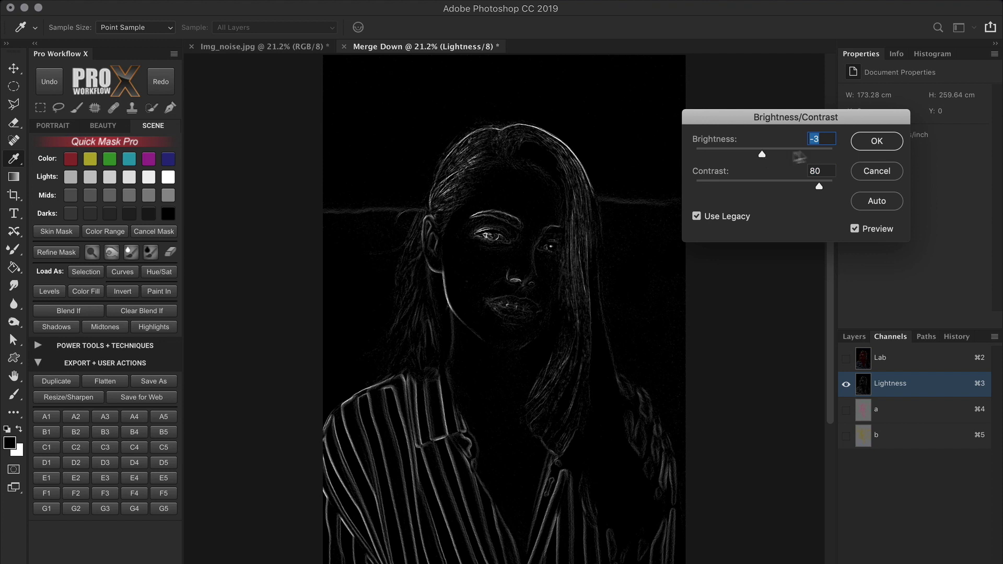
left_click(869, 142)
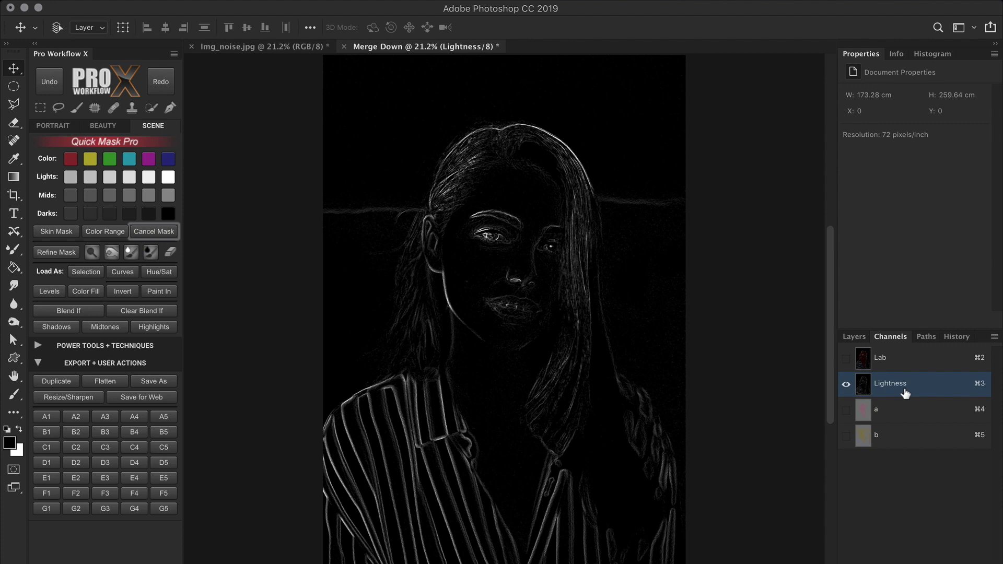
Load the Lightness channel as a selection and invert it to exclude the edges.
left_click(862, 386, "super")
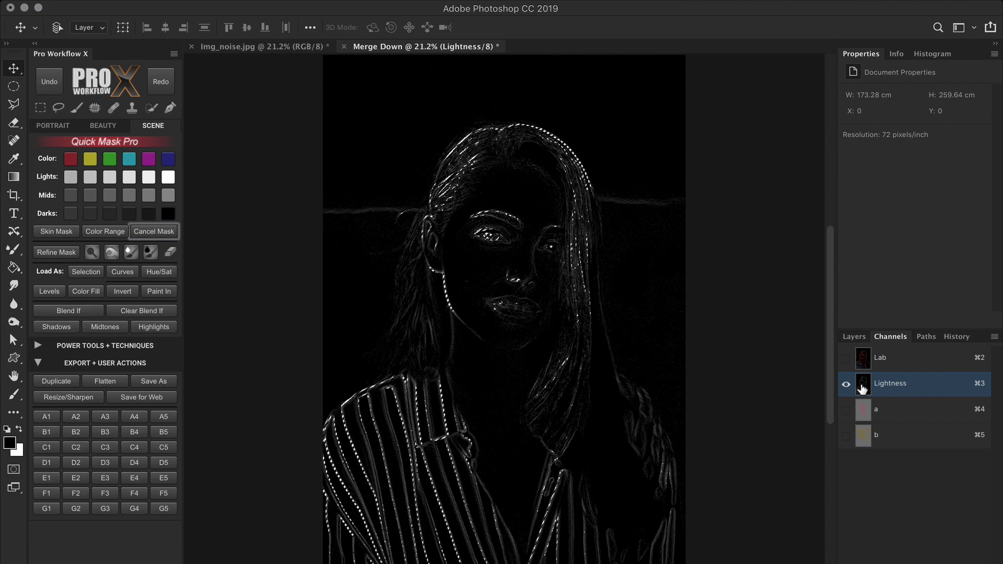
key("super+shift+i")
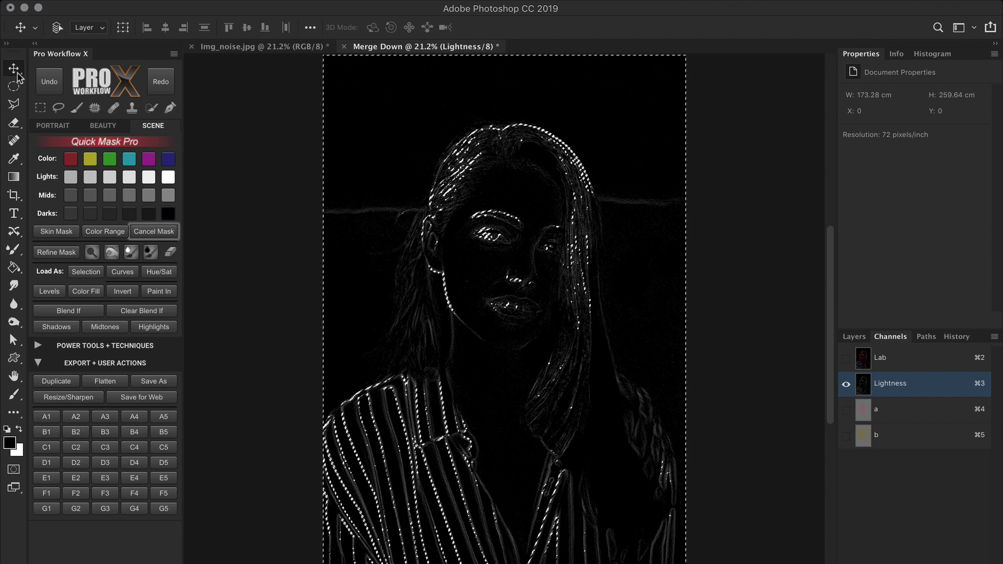
Drag the edge selection with the Lasso onto Img_noise.jpg, aligned in place.
left_click(58, 111)
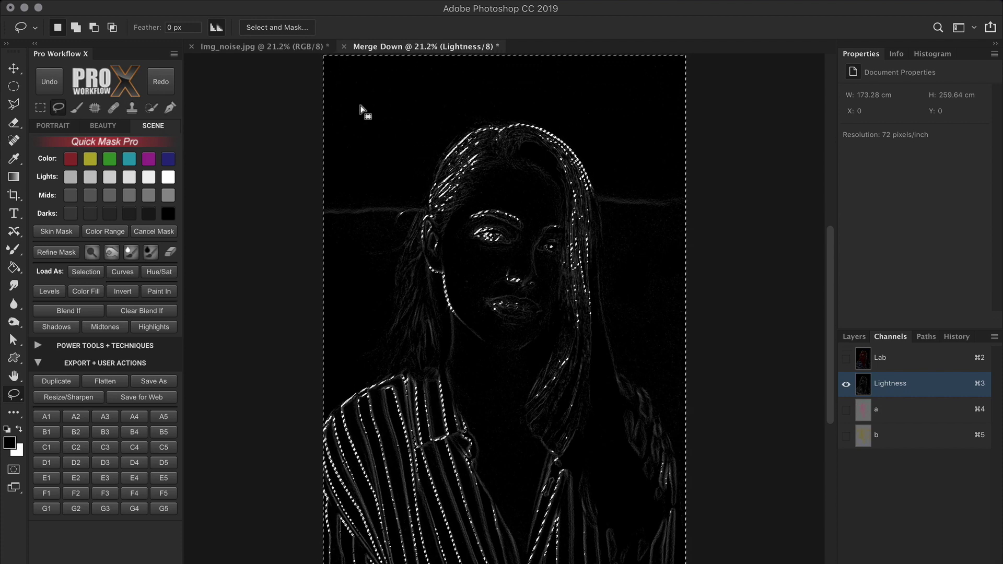
left_click_drag(360, 109, 335, 114)
key("shift")
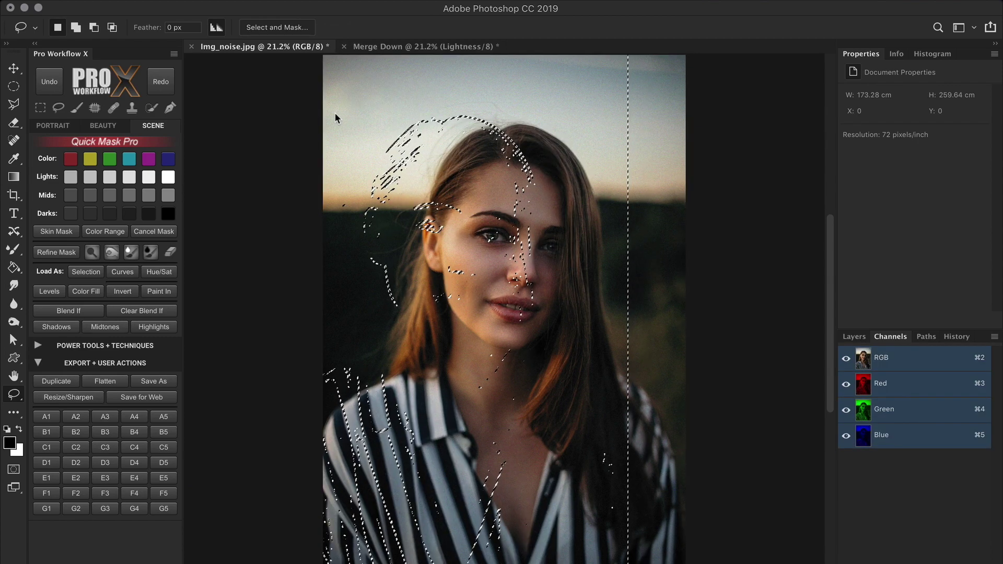
left_click(50, 83)
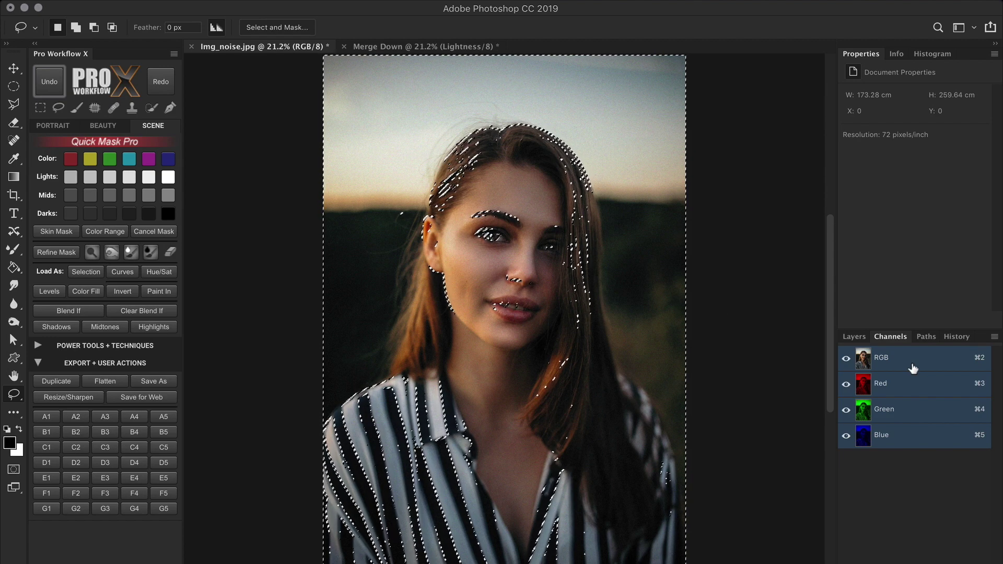
Close the Merge Down edge-detail document without saving.
left_click(854, 336)
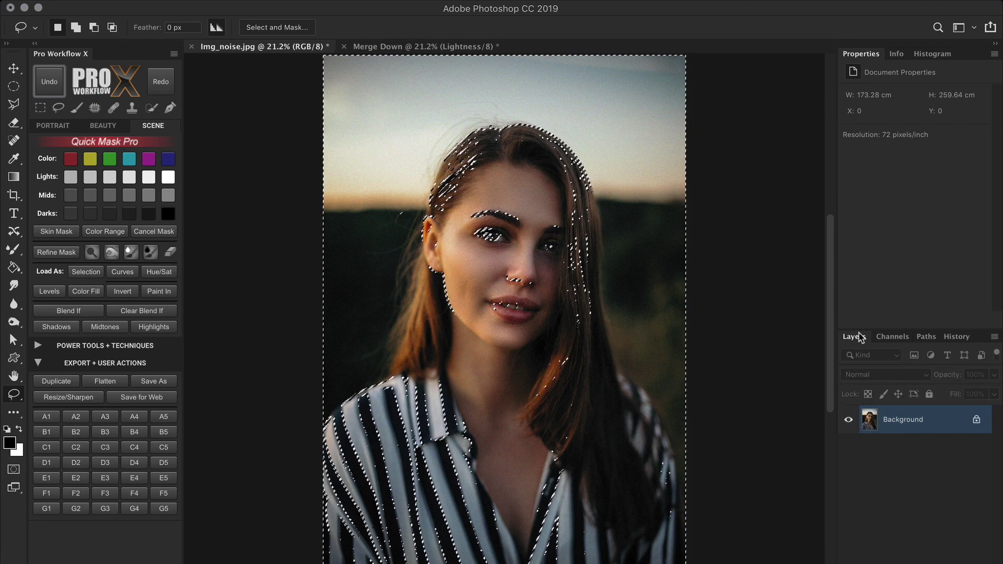
left_click(399, 47)
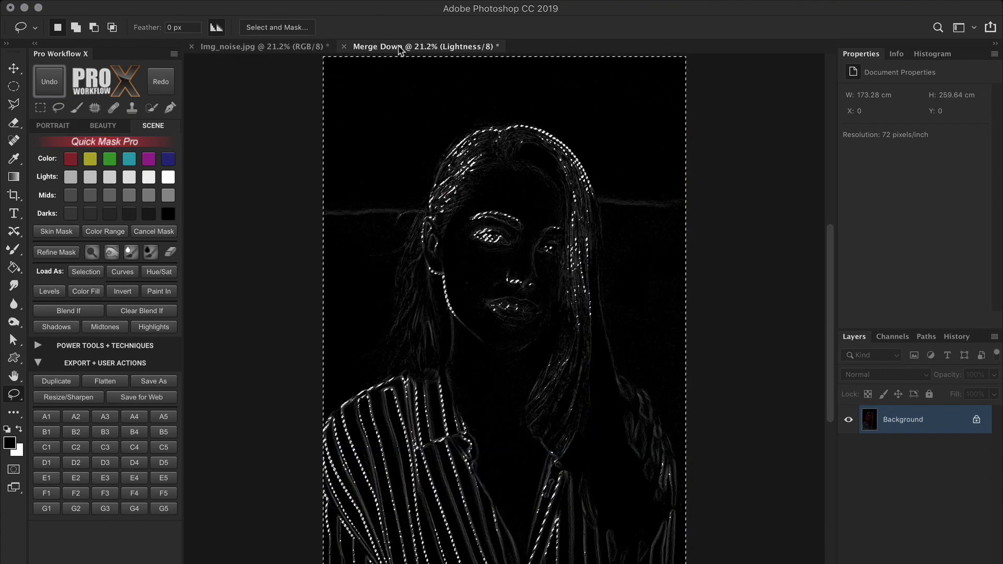
left_click(344, 47)
left_click(440, 214)
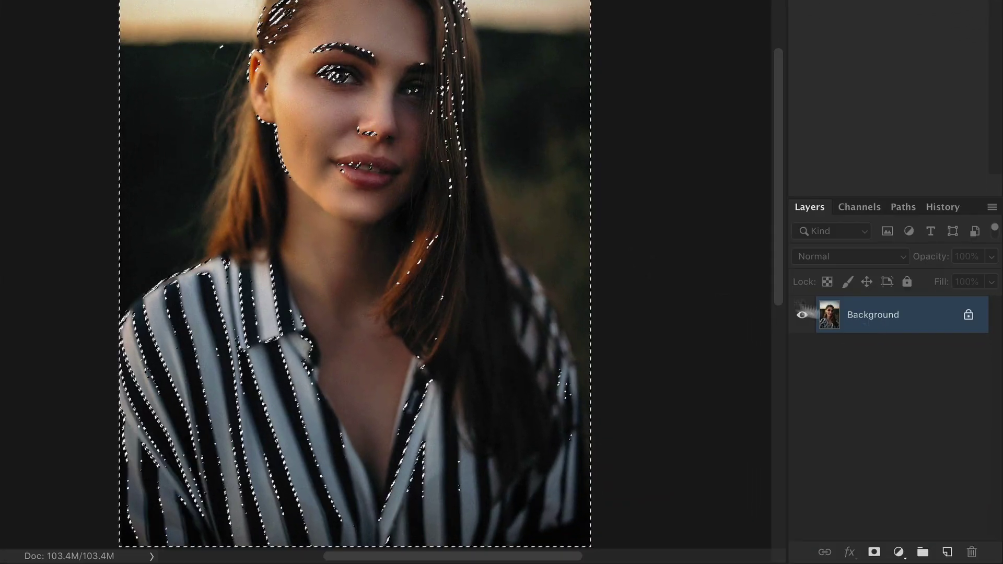
Duplicate the Background layer, convert it to a smart object and mask it with the selection.
left_click_drag(930, 427, 947, 552)
right_click(935, 315)
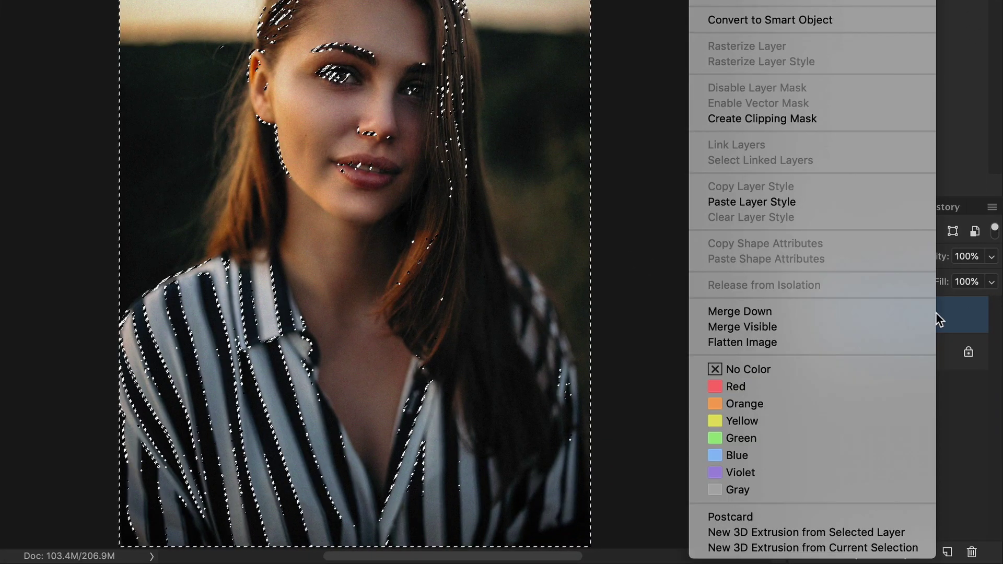
left_click(869, 21)
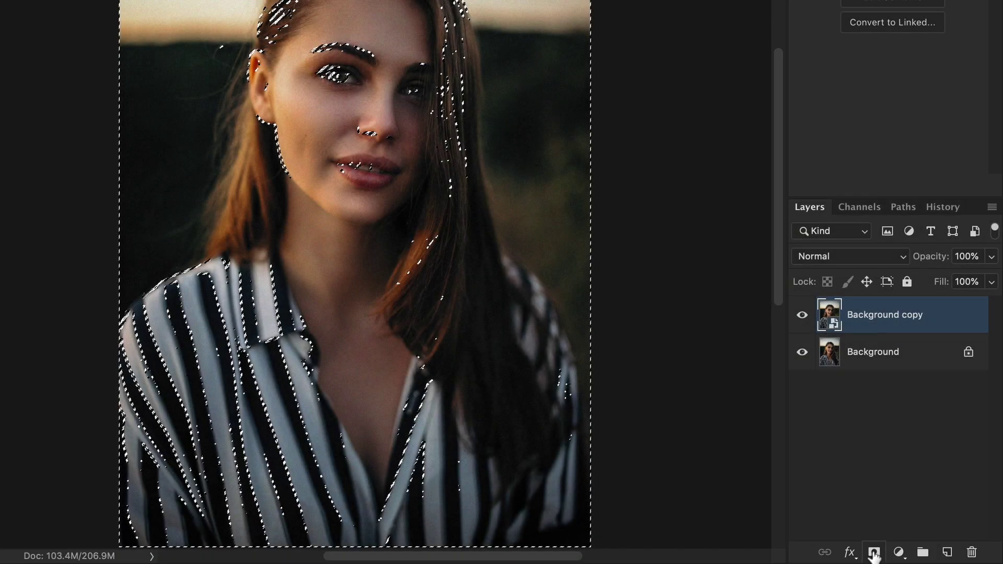
left_click(875, 541)
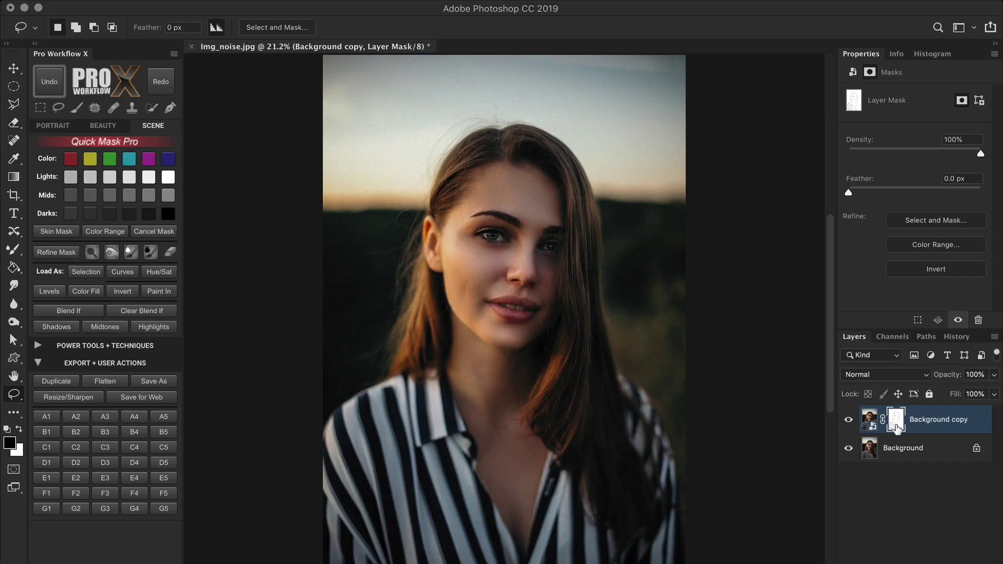
Undo back to the single Background layer and launch Camera Raw from the Portrait actions.
left_click(51, 87)
left_click(51, 88)
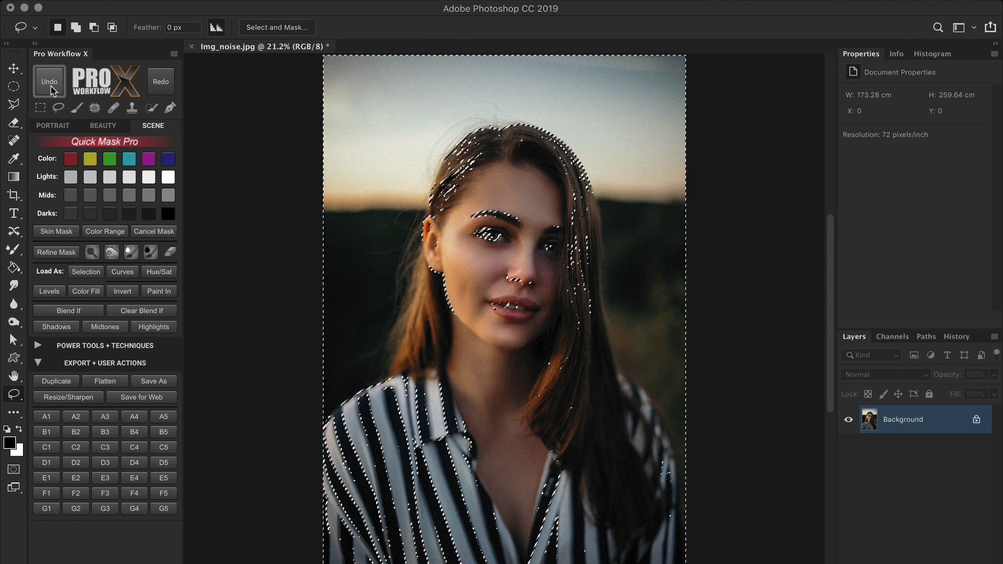
left_click(53, 126)
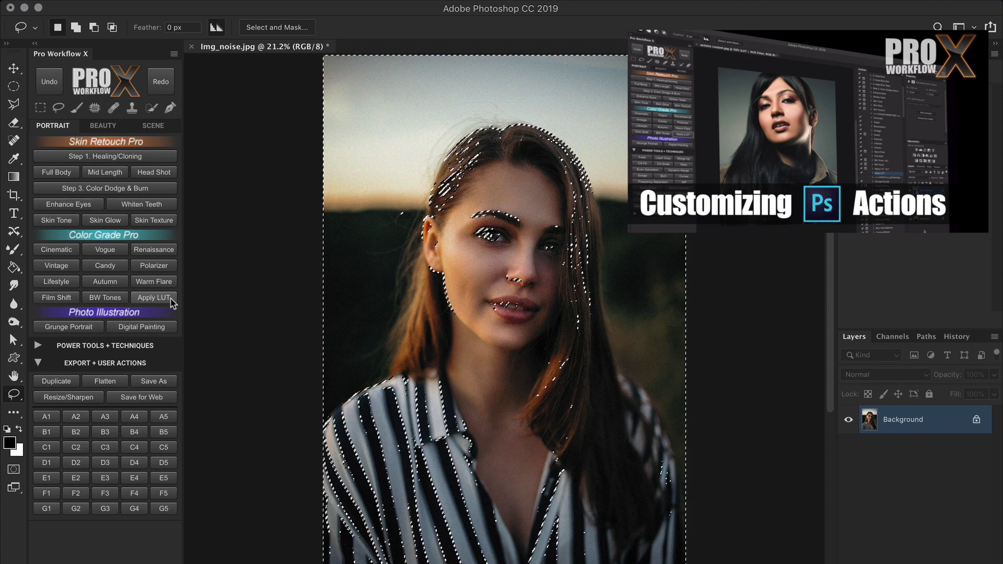
left_click(157, 298)
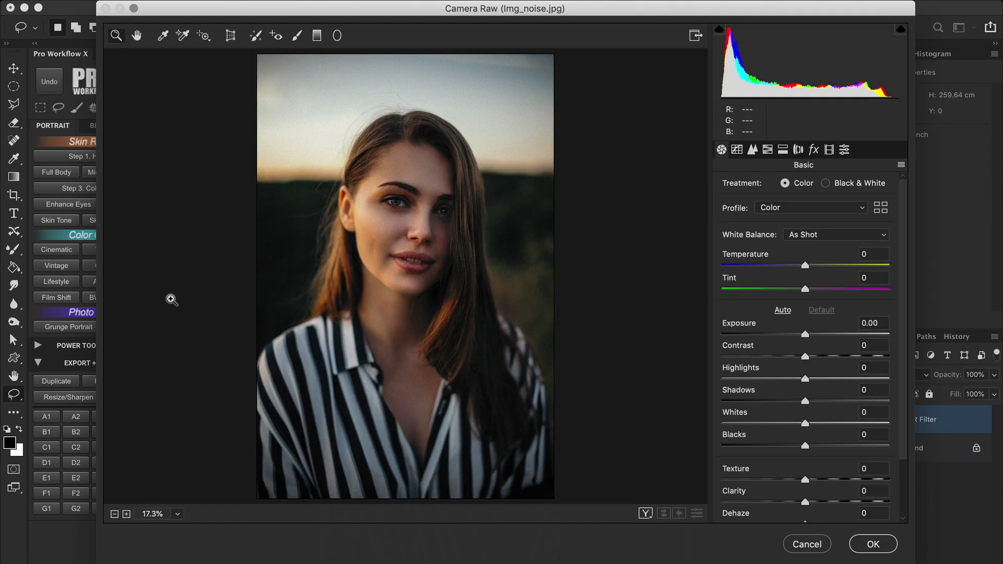
Browse Camera Raw profiles, then open the Detail panel zoomed into the left eye.
left_click(880, 207)
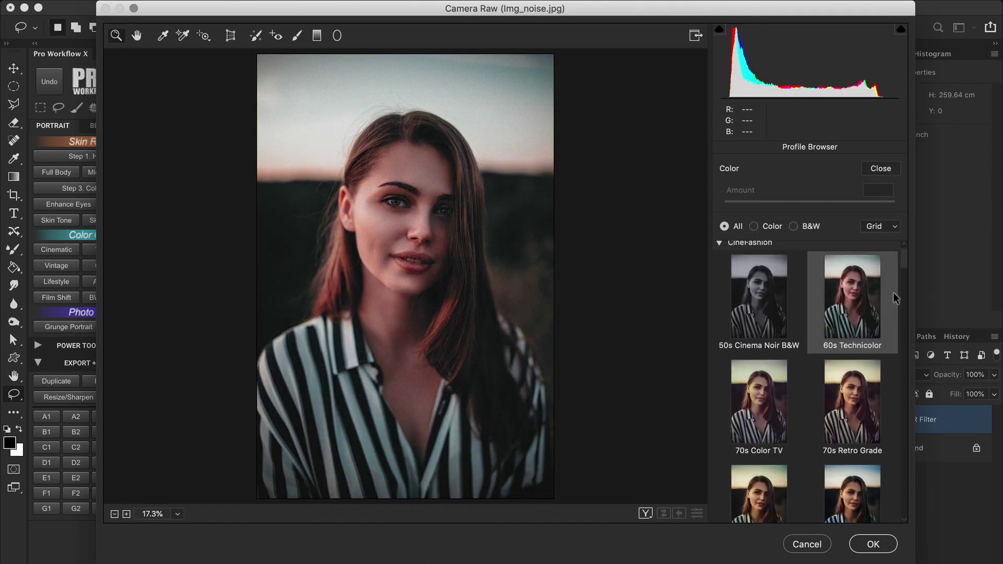
scroll(878, 324, "down", 3)
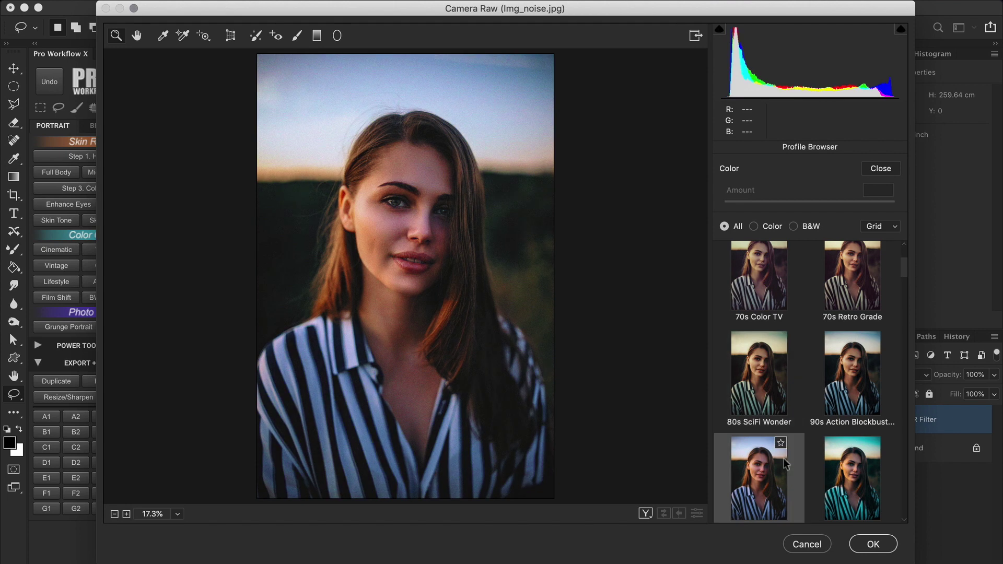
left_click(881, 168)
left_click(752, 149)
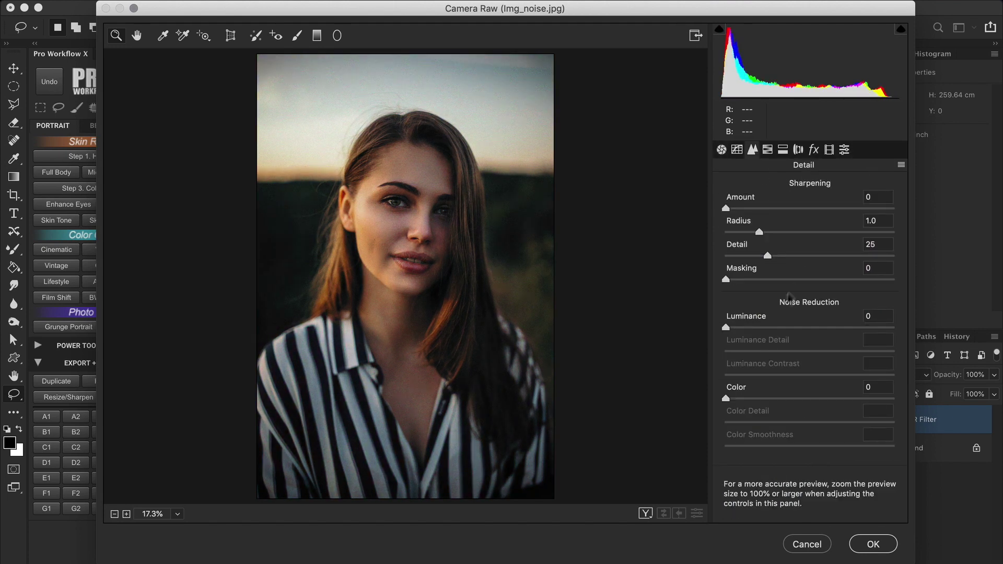
left_click(433, 206)
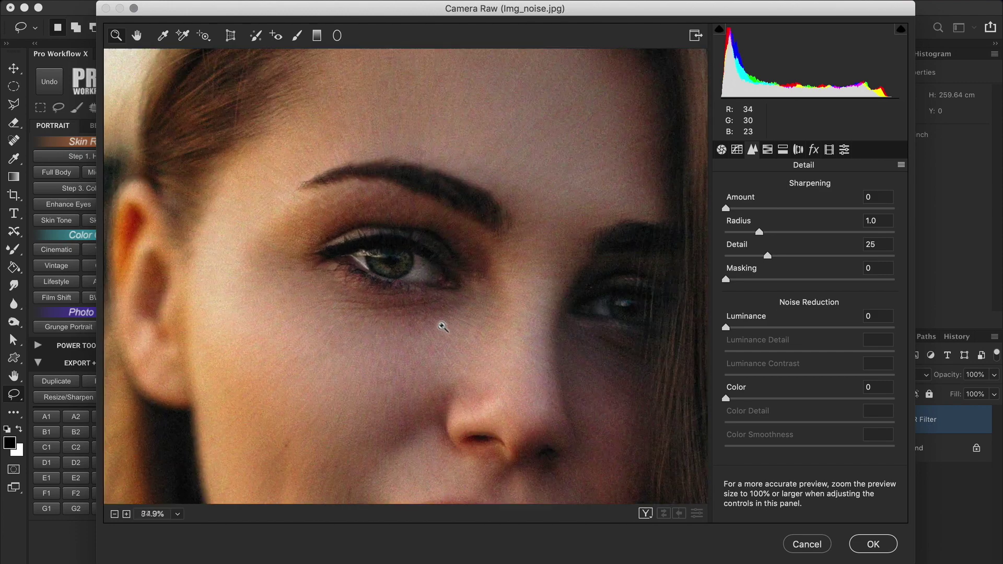
left_click(443, 326)
Set noise reduction to Luminance 75, Color 47 and Luminance Detail 40.
left_click_drag(726, 328, 701, 347)
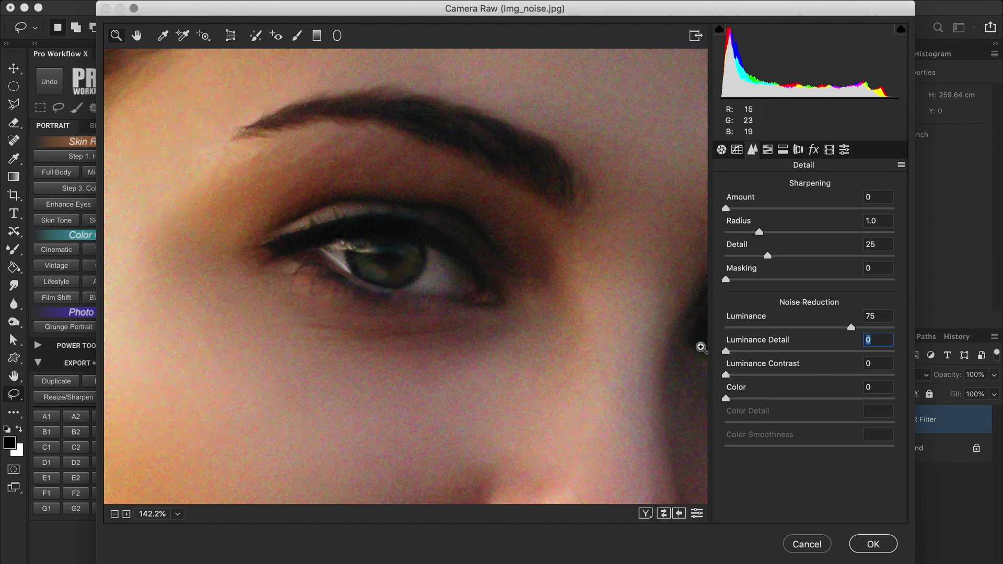
left_click_drag(725, 398, 804, 399)
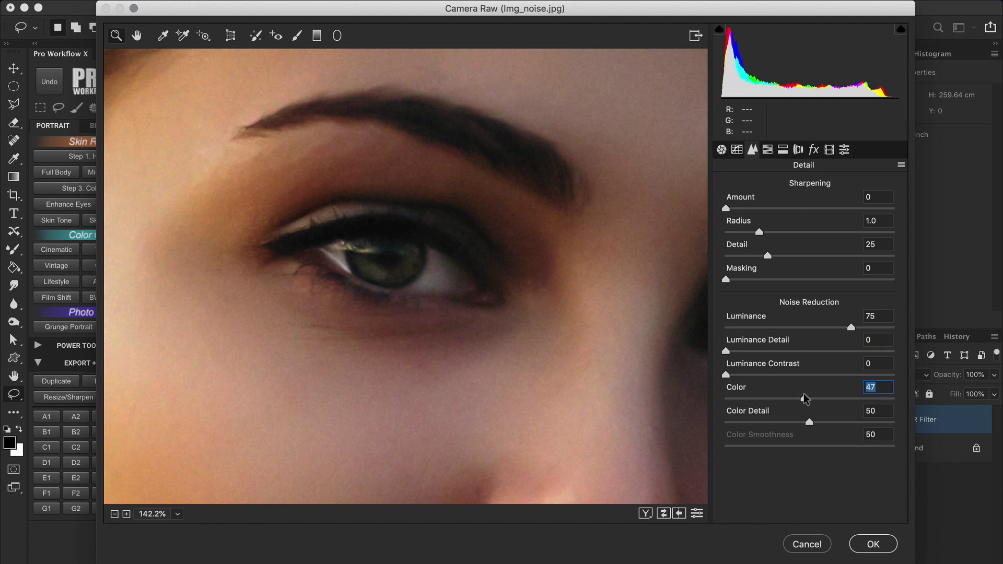
left_click_drag(726, 353, 794, 357)
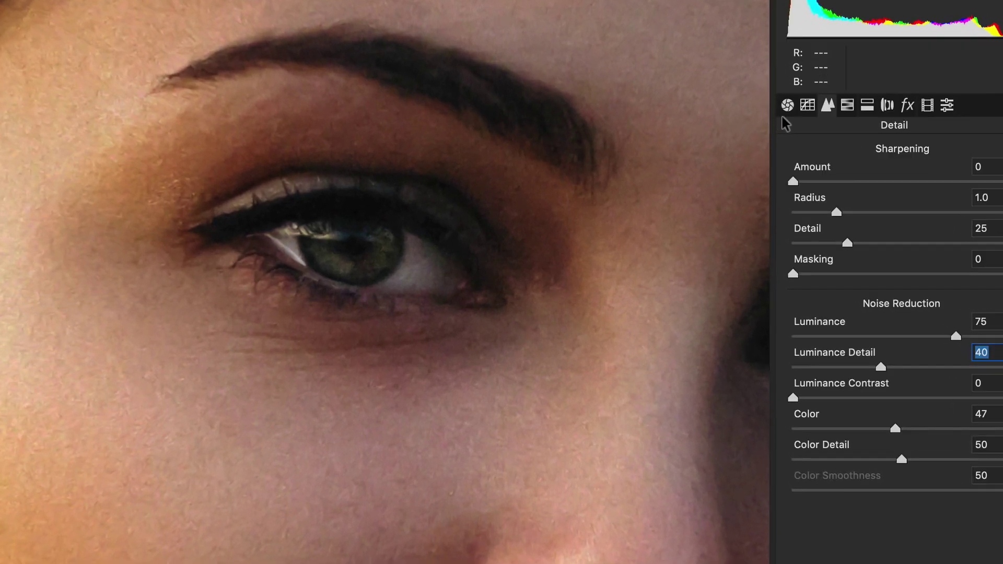
left_click(721, 149)
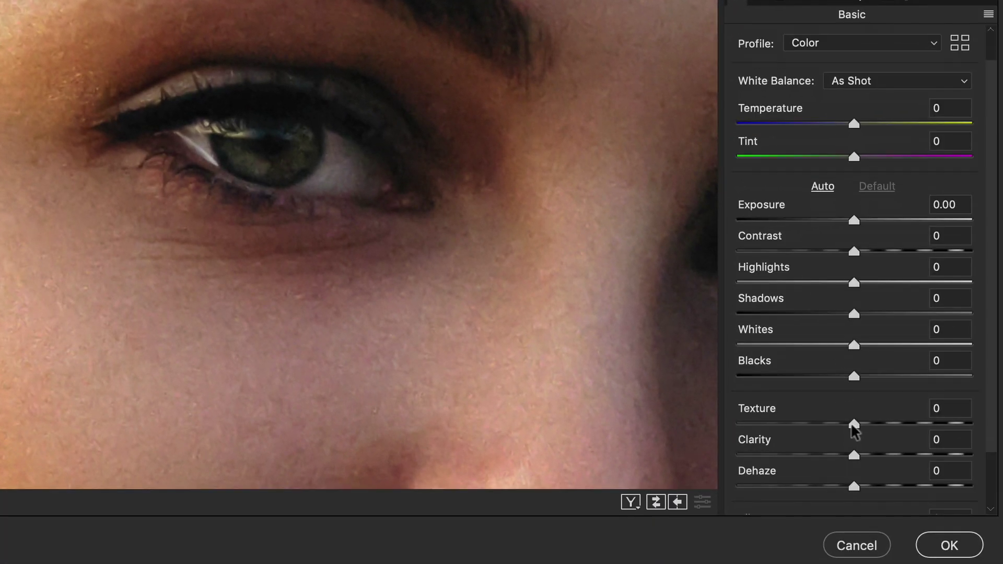
Lower Texture to -75, add Clarity +5, ease Luminance to 65, and apply the filter.
left_click_drag(852, 426, 765, 426)
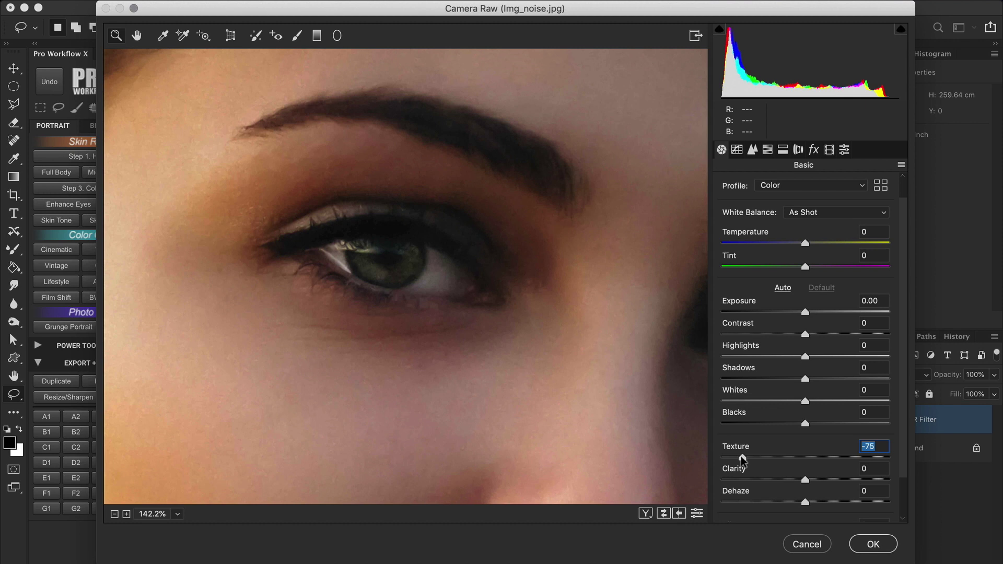
left_click_drag(805, 480, 809, 481)
left_click(754, 150)
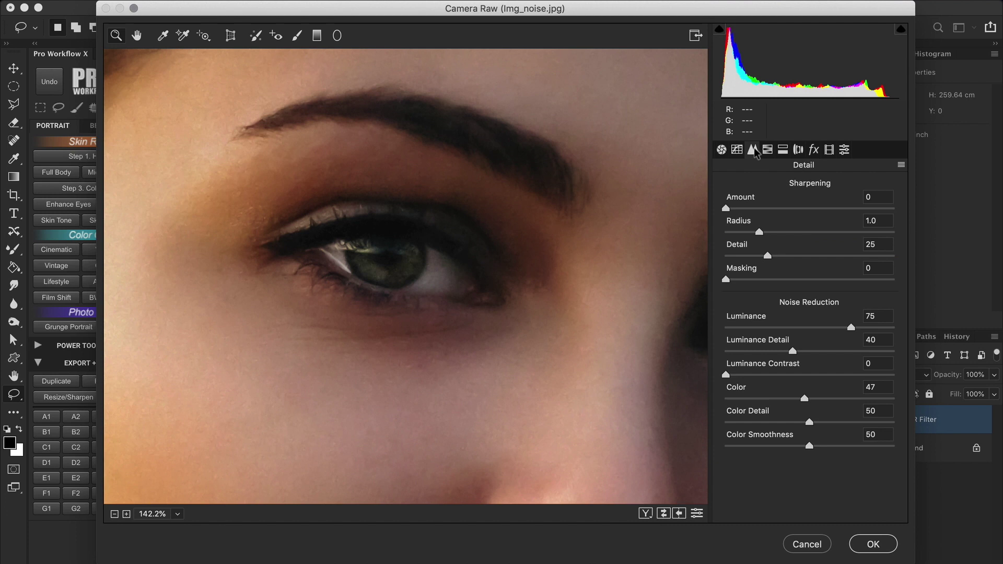
left_click_drag(849, 327, 834, 328)
left_click(873, 544)
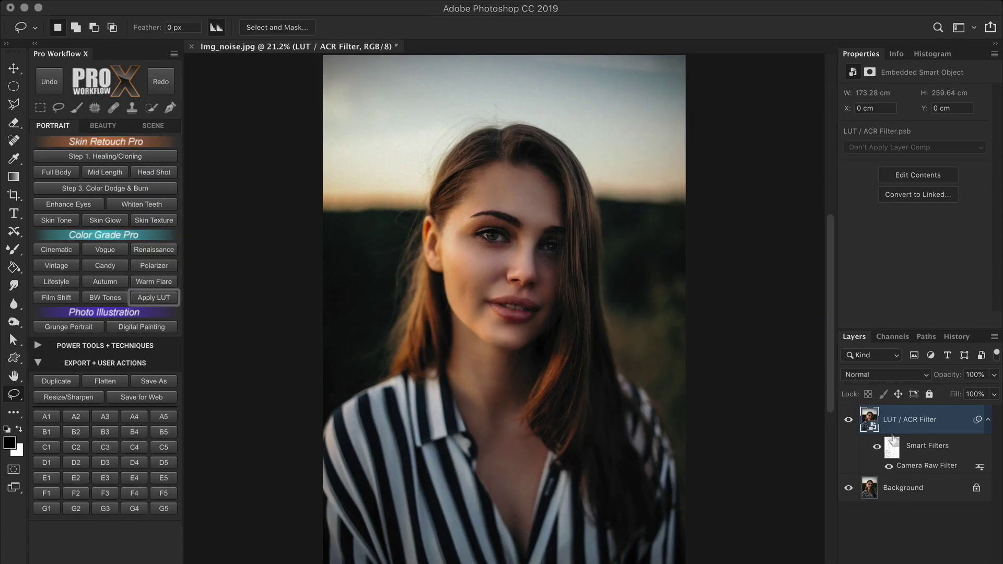
Reopen the Camera Raw smart filter, fine-tune the Texture reduction, and apply it.
double_click(961, 467)
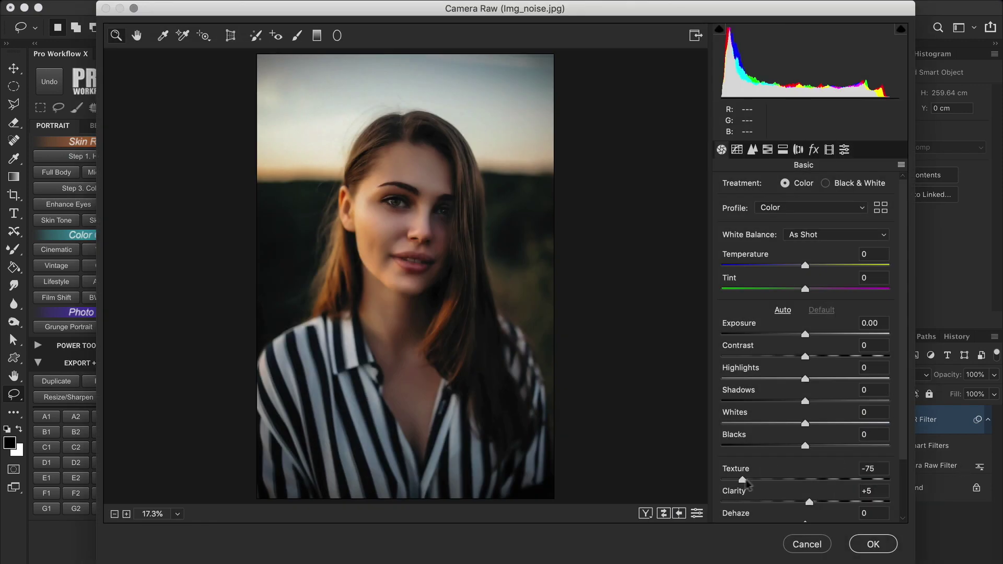
left_click_drag(749, 480, 741, 479)
left_click(861, 543)
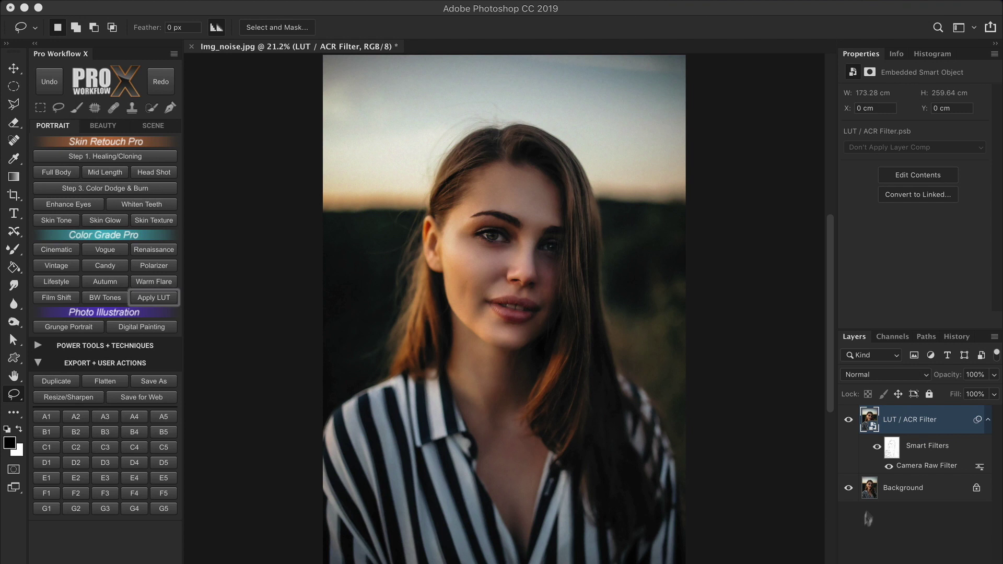
Select the smart filter mask and feather its edge to 107 px.
left_click(889, 451)
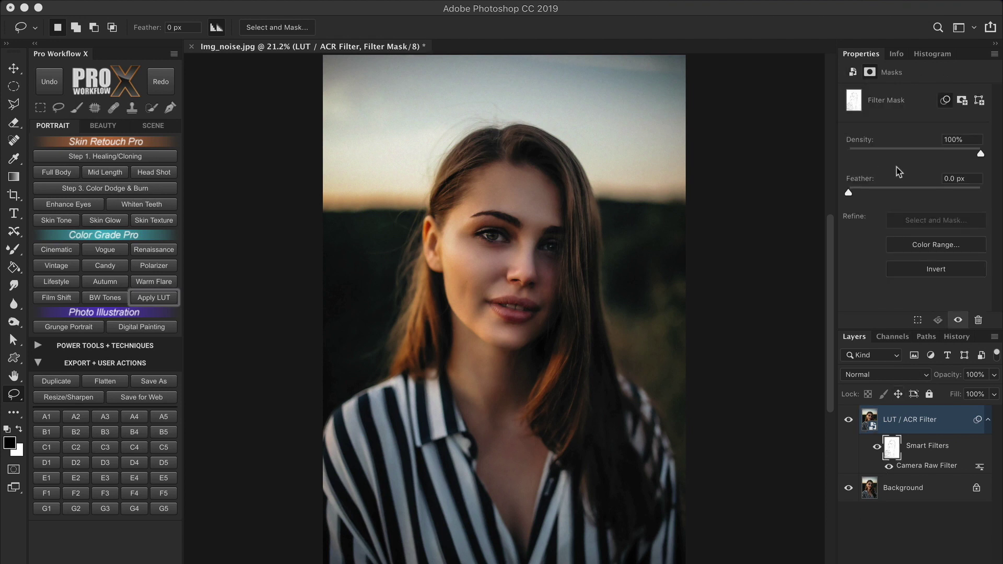
scroll(483, 230, "up", 5)
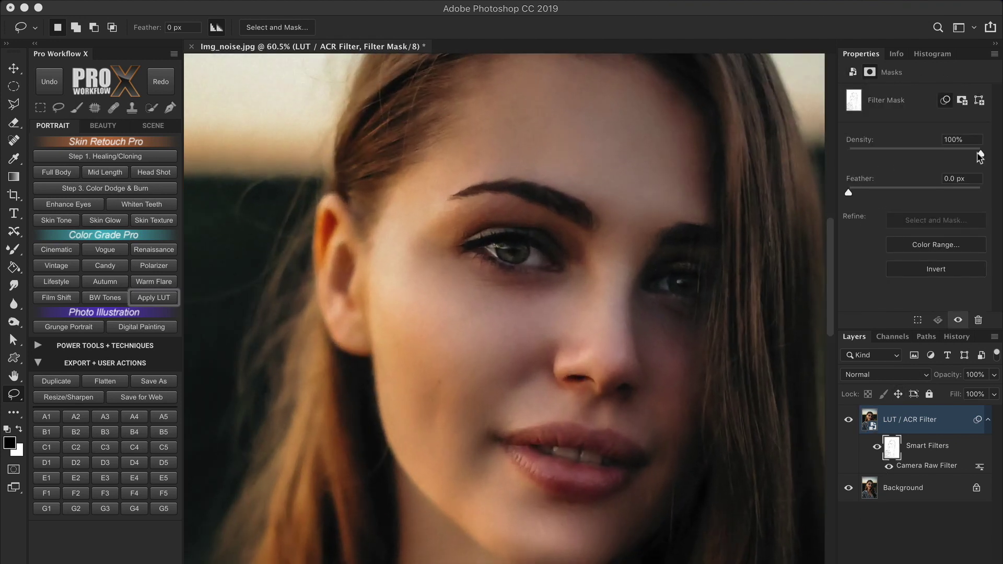
mouse_move(980, 153)
left_mouse_down()
mouse_move(865, 162)
mouse_move(980, 155)
left_mouse_up()
mouse_move(848, 192)
left_mouse_down()
mouse_move(935, 194)
mouse_move(839, 199)
left_mouse_up()
Select the PWX Soft Brush (White) preset and resize the brush to about 341 px.
left_click(76, 108)
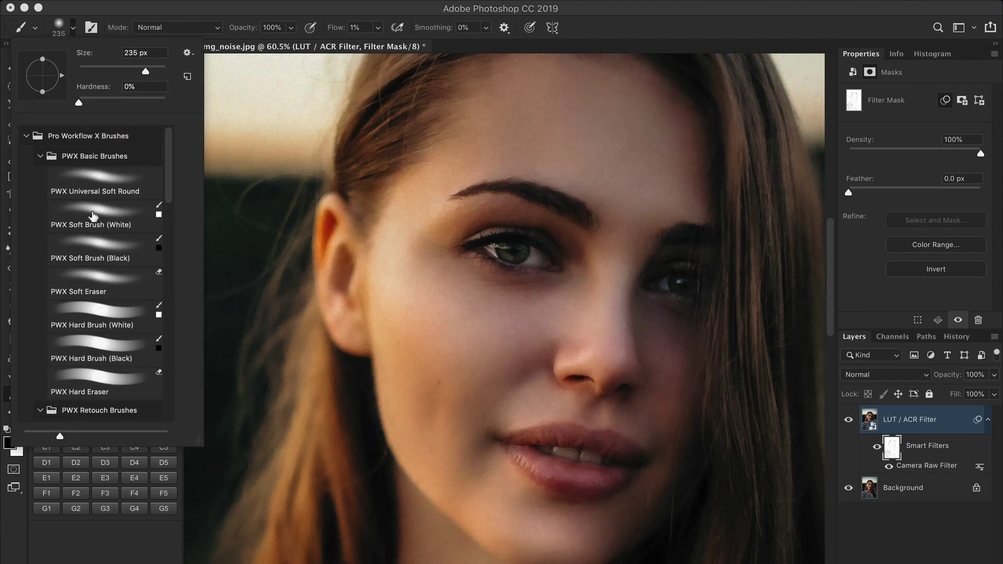
left_click(93, 215)
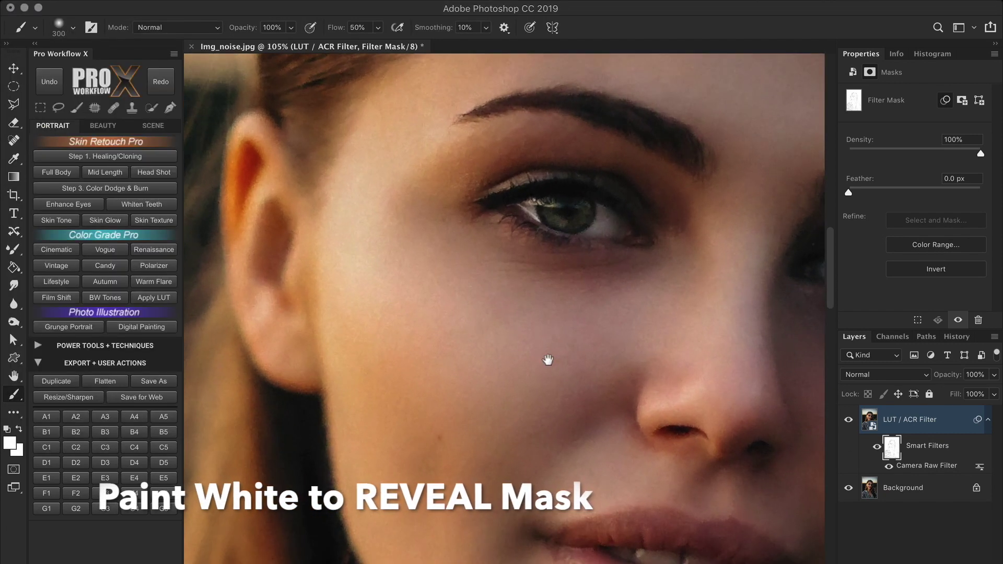
left_click_drag(547, 360, 514, 358)
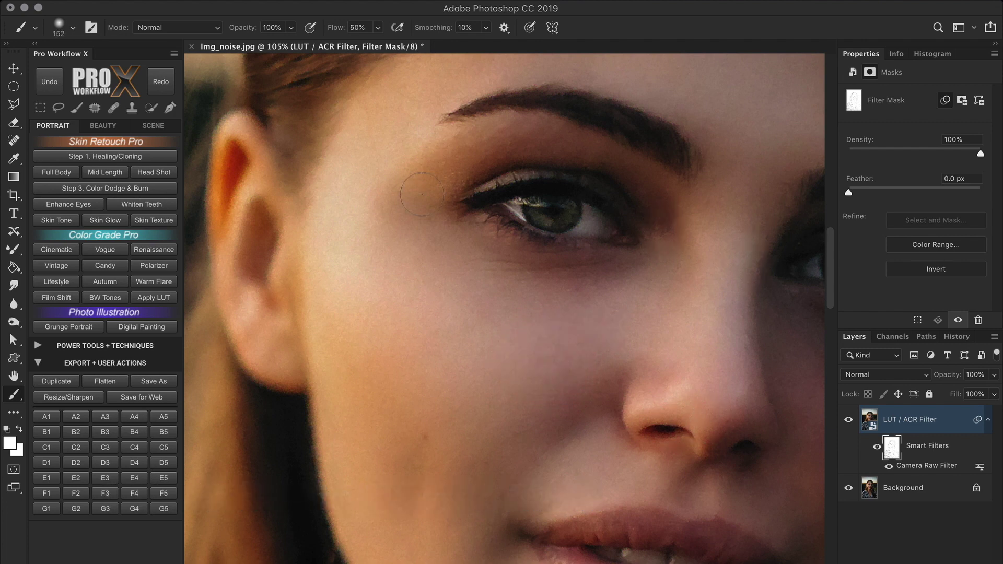
scroll(381, 250, "up", 3)
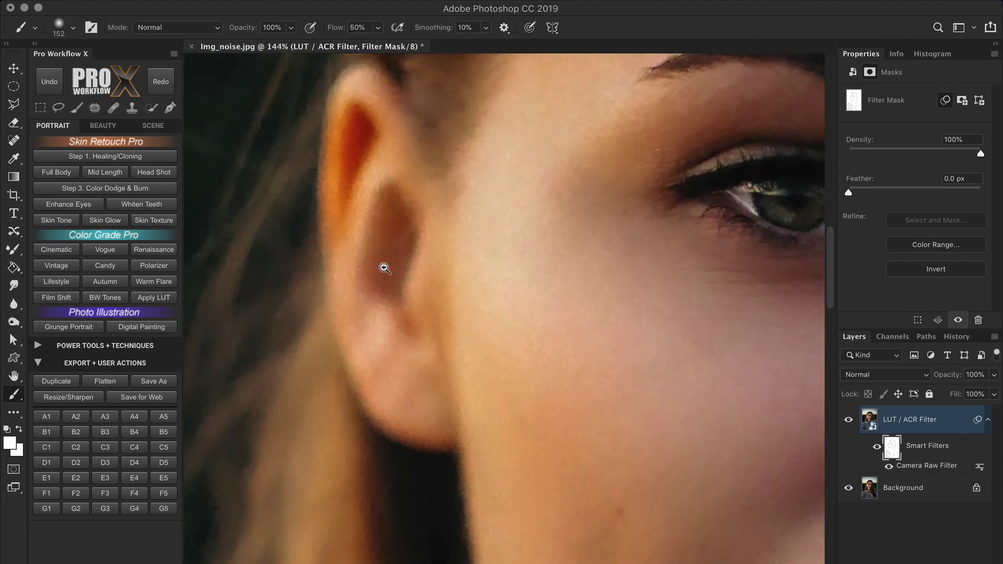
left_click_drag(383, 266, 496, 272)
scroll(521, 432, "down", 5)
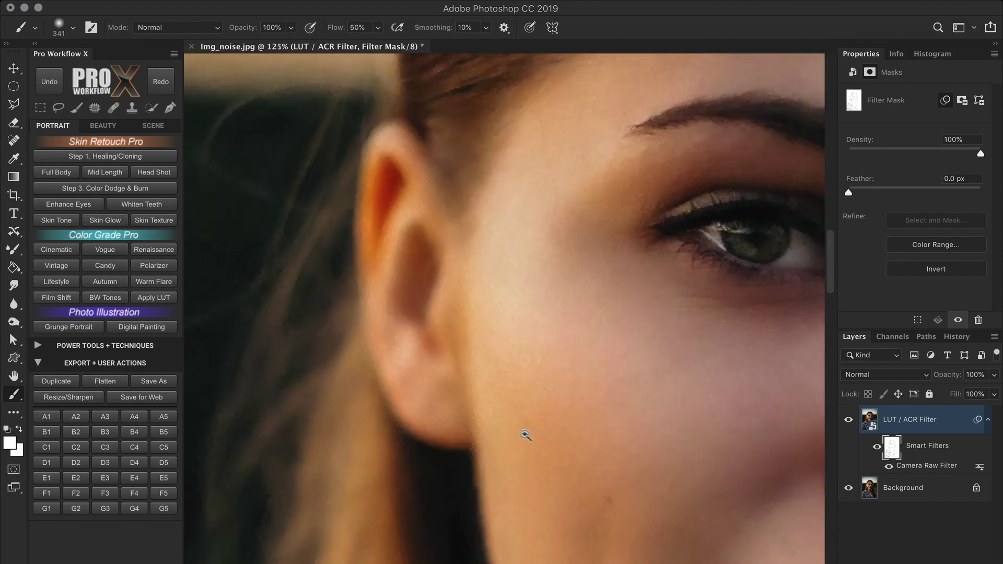
scroll(521, 380, "down", 2)
scroll(616, 348, "up", 5)
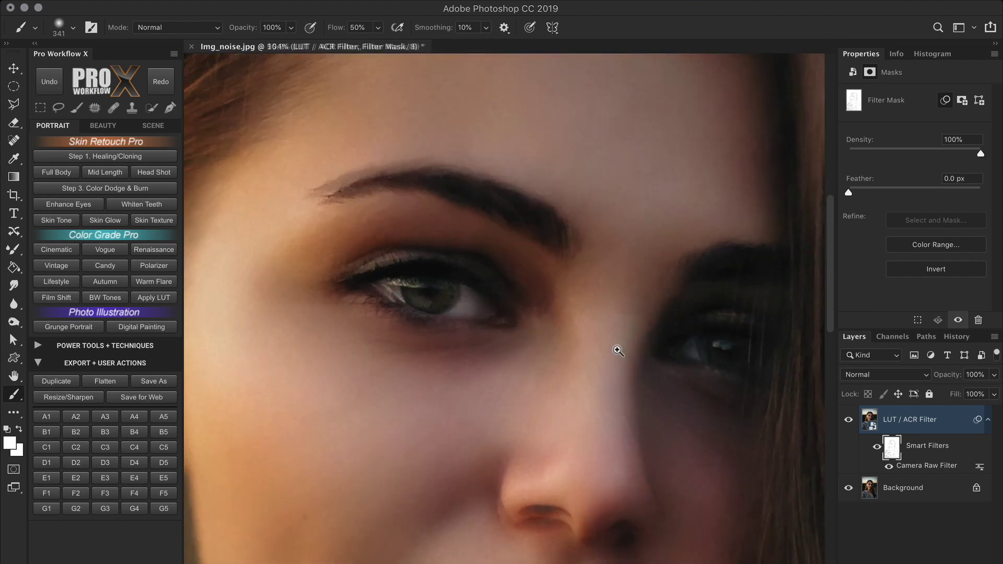
left_click(848, 419)
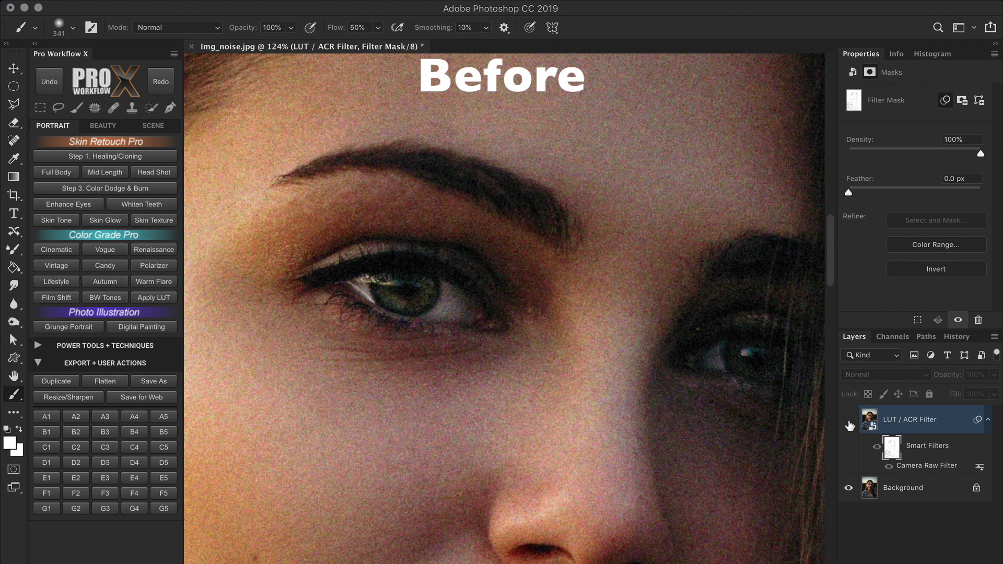
left_click(848, 420)
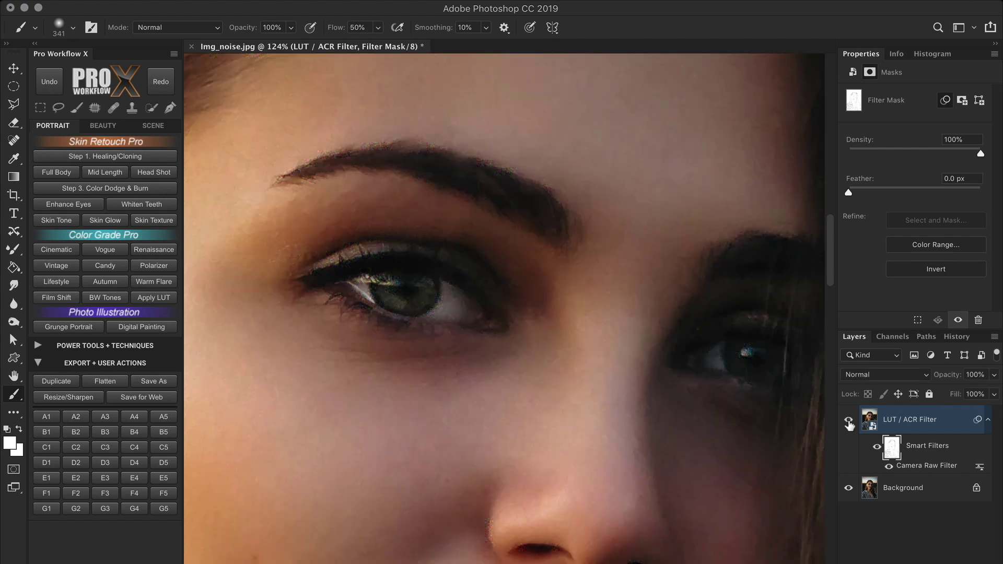
left_click(848, 420)
left_click(848, 420)
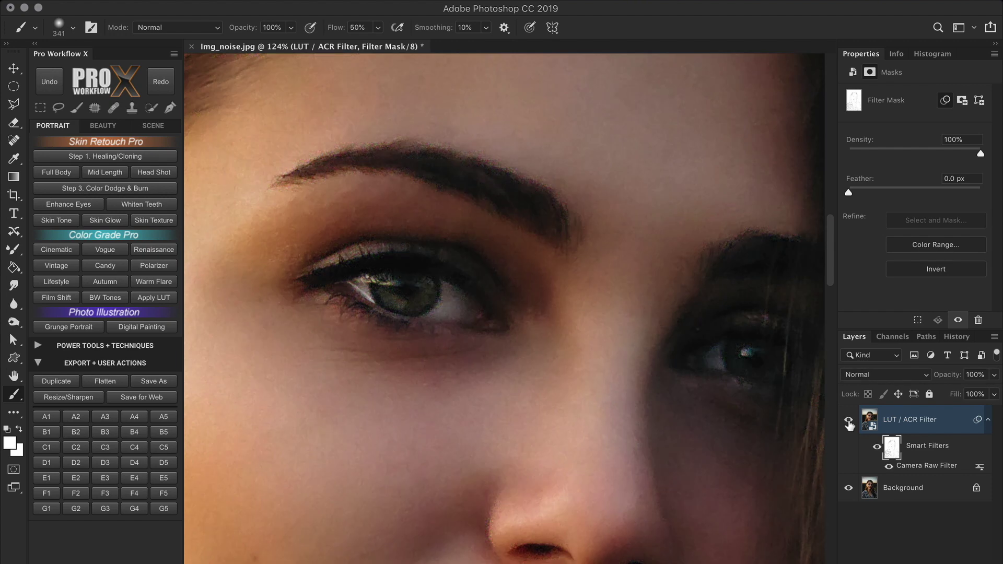